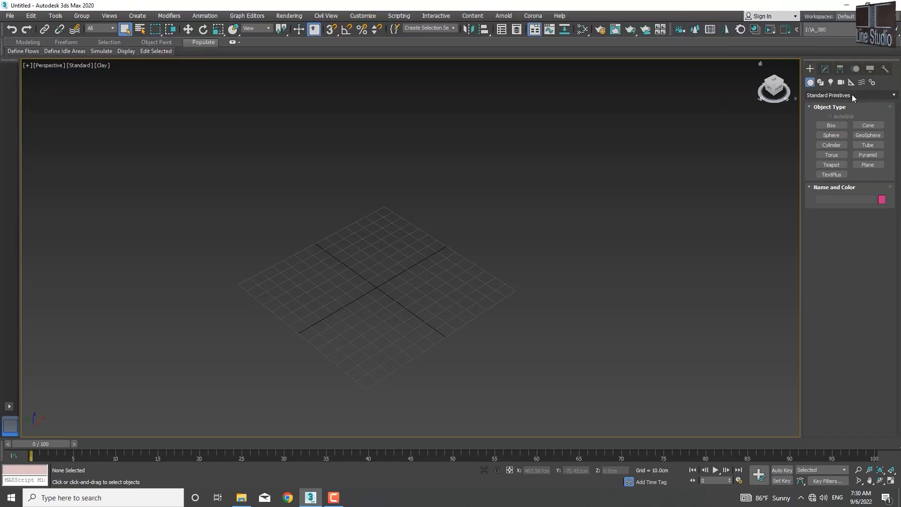
pyautogui.click(818, 95)
pyautogui.click(818, 95)
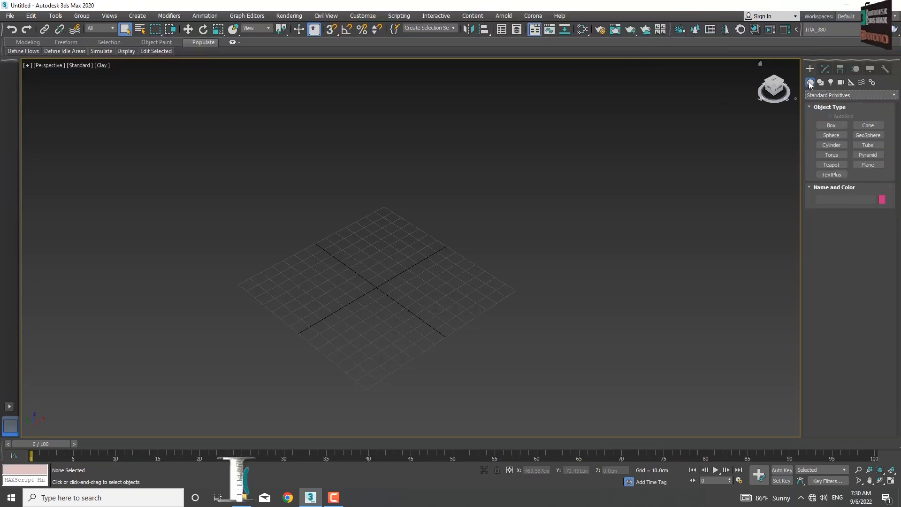
pyautogui.click(842, 95)
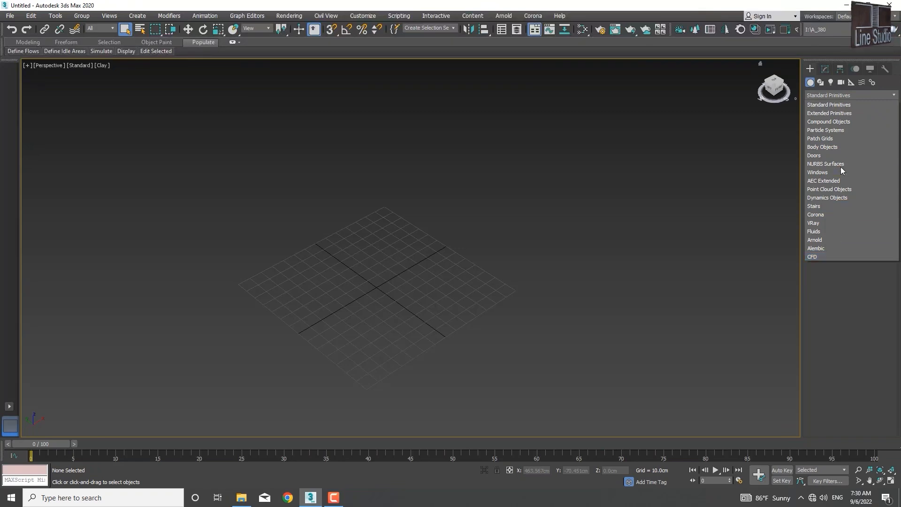
pyautogui.click(833, 96)
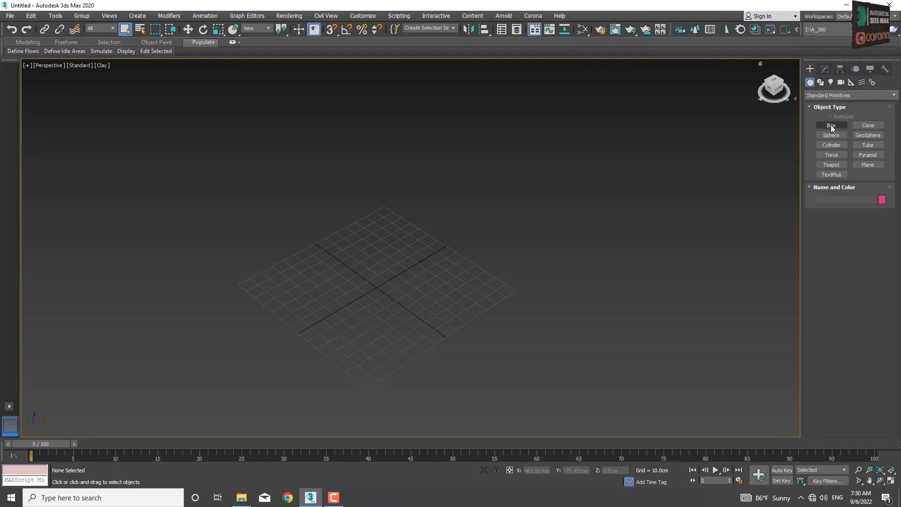
pyautogui.click(835, 95)
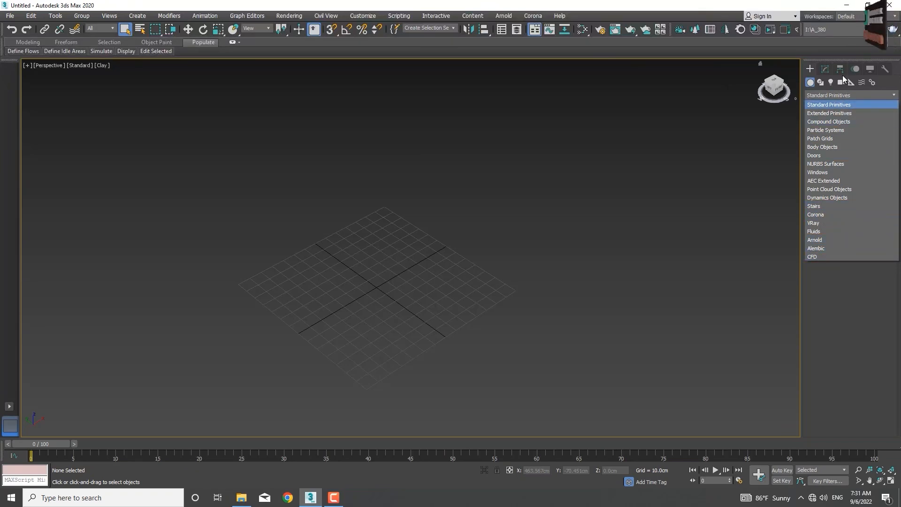
pyautogui.click(821, 95)
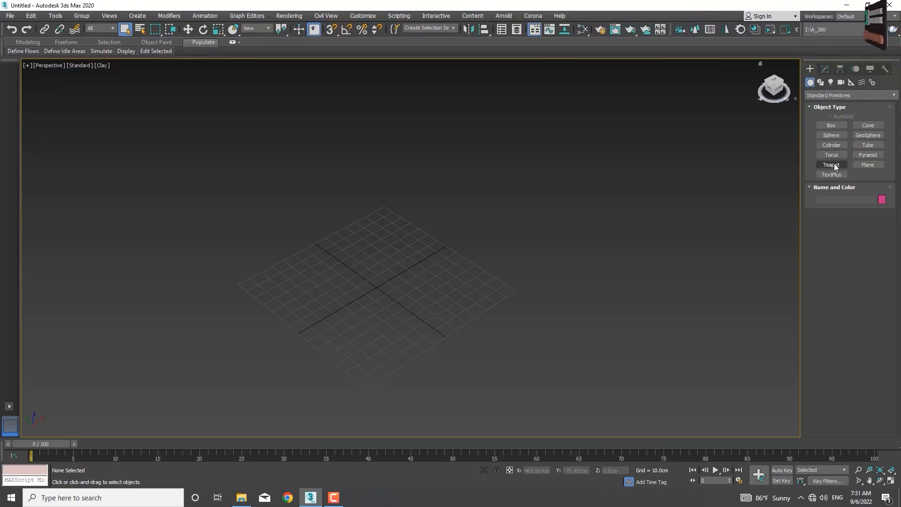
# Draw a box about 43 cm long, 27 cm wide and 102 cm high on the grid, and undo it
pyautogui.click(834, 125)
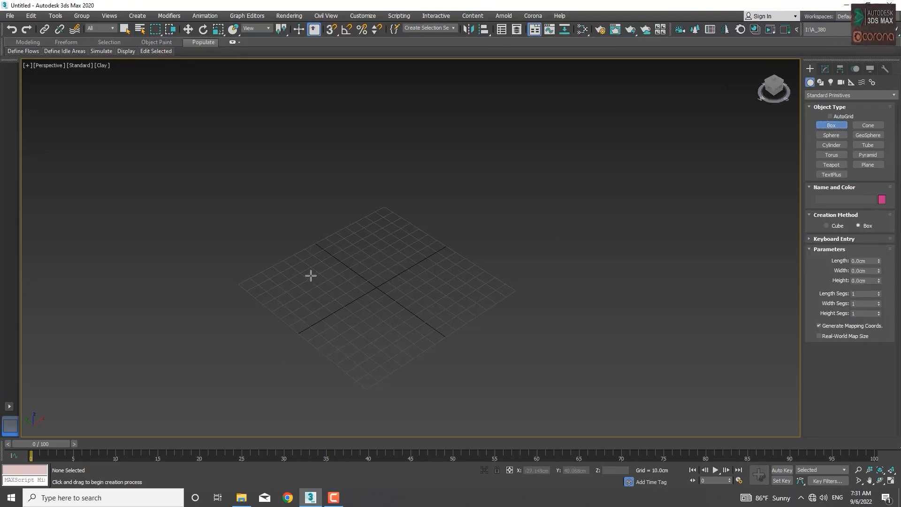
pyautogui.moveTo(310, 277); pyautogui.dragTo(319, 323)
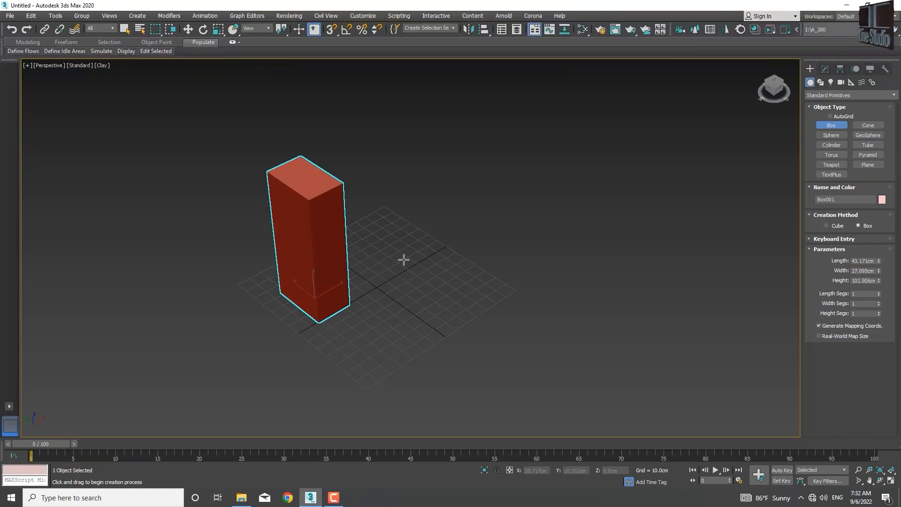
pyautogui.hotkey('ctrl', 'z')
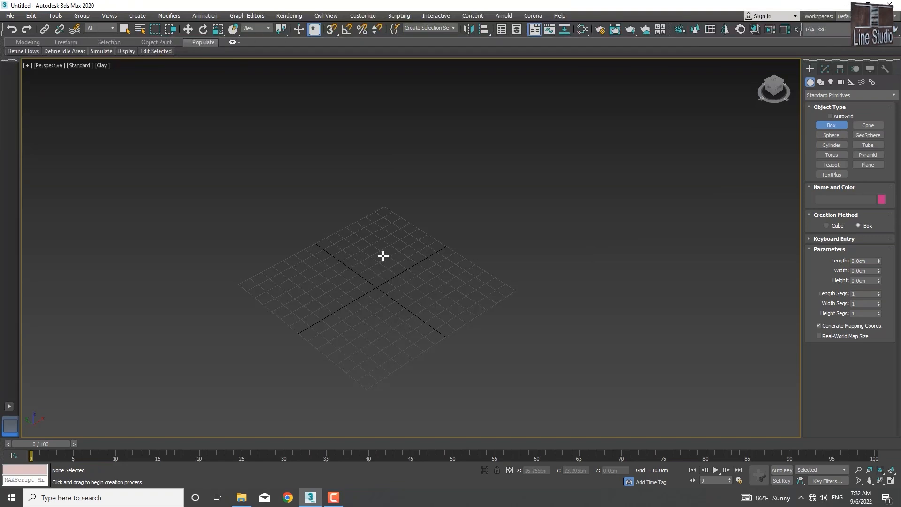
# Draw a box about 82 cm long, 86 cm wide and 161 cm high over the grid centre, and delete it
pyautogui.moveTo(382, 260); pyautogui.dragTo(367, 376)
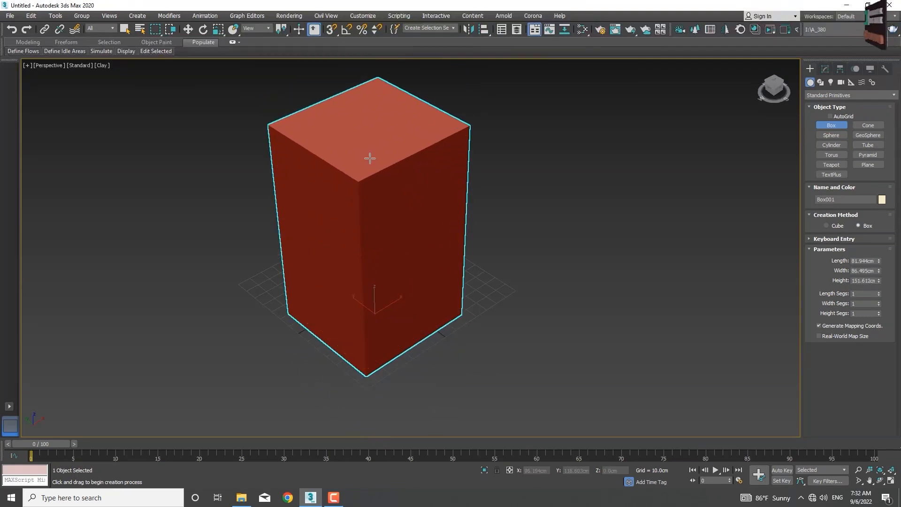
pyautogui.click(369, 157)
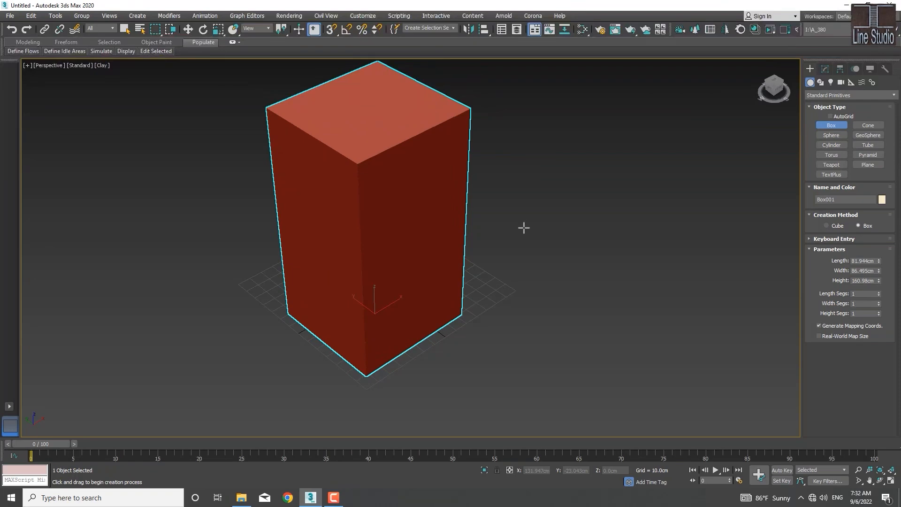
pyautogui.moveTo(521, 255); pyautogui.dragTo(494, 282, button='middle')
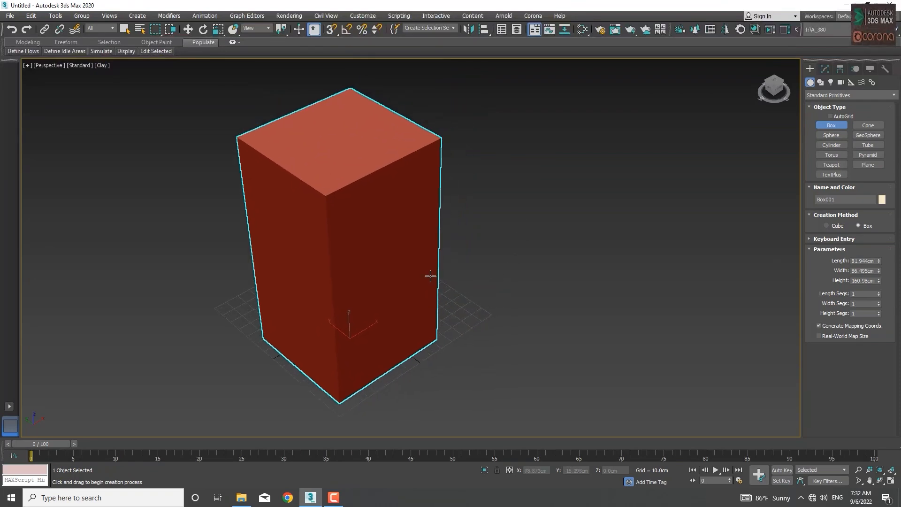
pyautogui.scroll(-2, 406, 282)
pyautogui.moveTo(404, 280); pyautogui.dragTo(390, 281, button='middle')
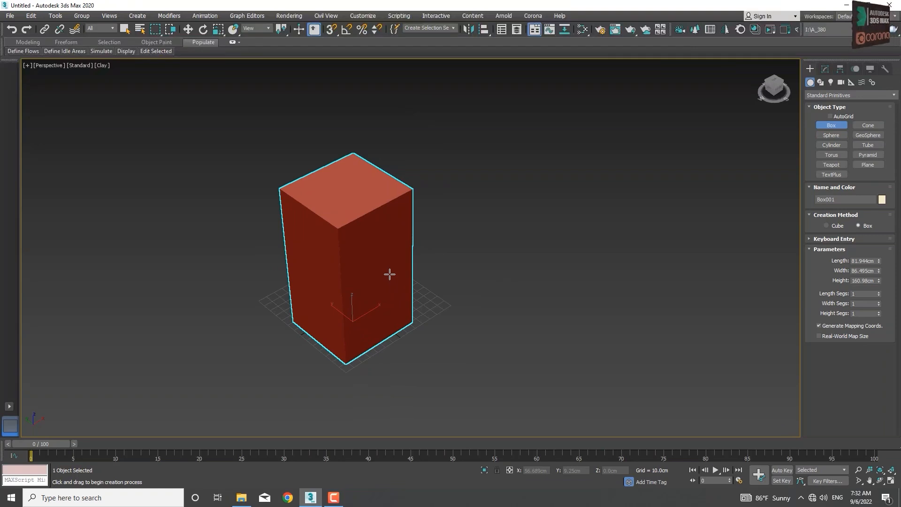
pyautogui.press('Delete')
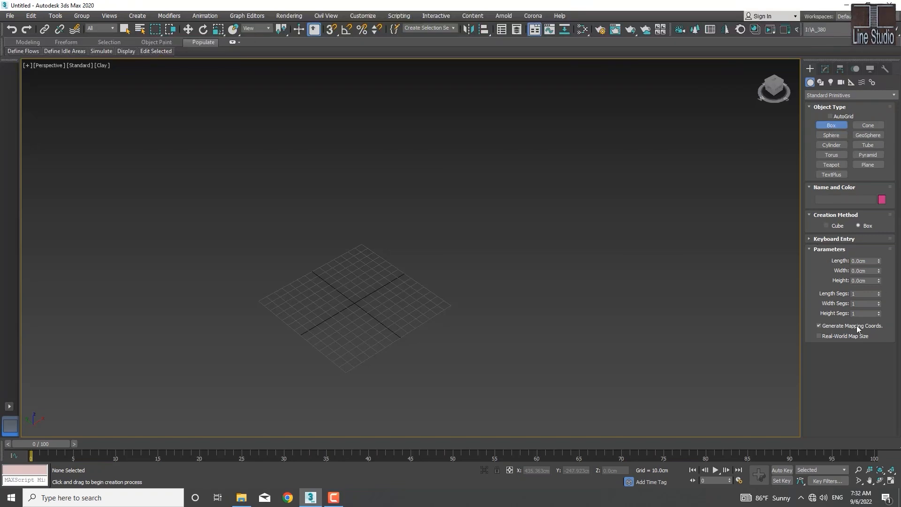
# Create a cube about 126 cm on each side near the grid centre, using the Cube creation method
pyautogui.click(827, 226)
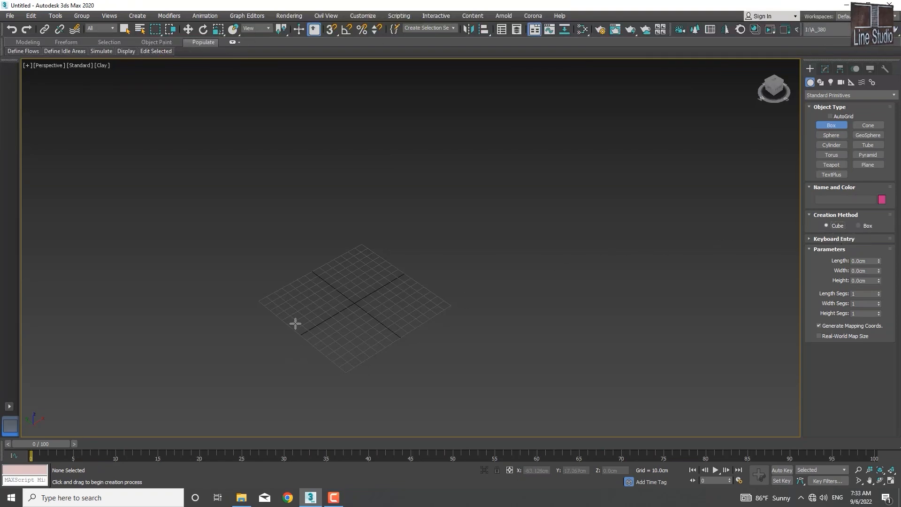
pyautogui.moveTo(348, 286); pyautogui.dragTo(353, 249)
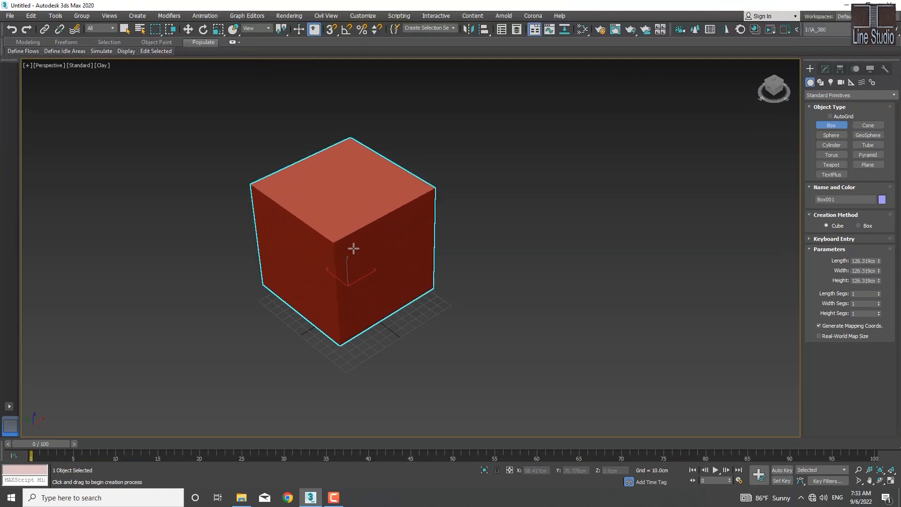
pyautogui.rightClick(353, 250)
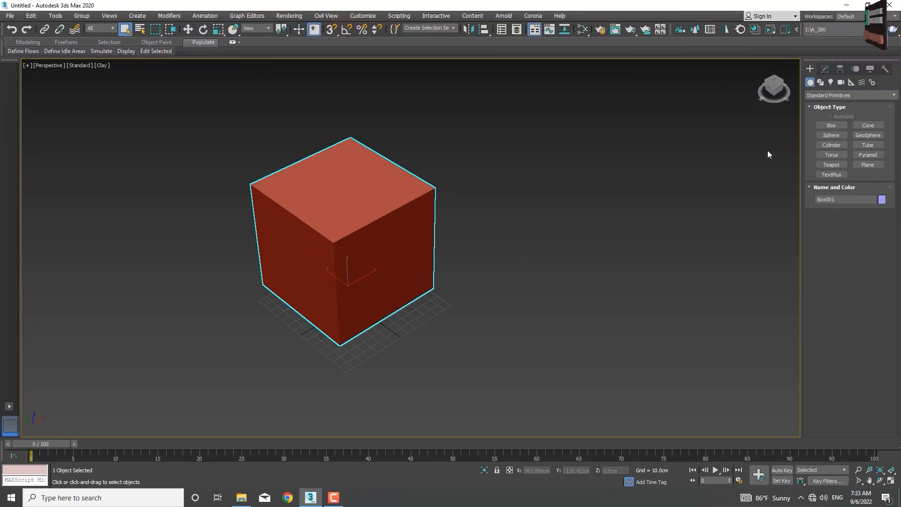
# Create a sphere of about 48 cm radius beside the cube and a GeoSphere of about 50 cm radius beyond it
pyautogui.click(832, 135)
pyautogui.moveTo(492, 306); pyautogui.dragTo(489, 337)
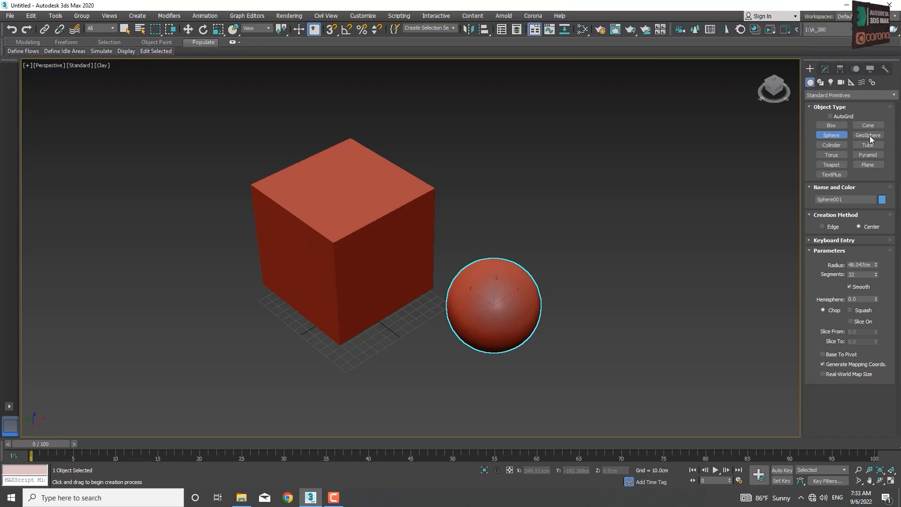
pyautogui.click(869, 135)
pyautogui.moveTo(604, 271); pyautogui.dragTo(596, 297)
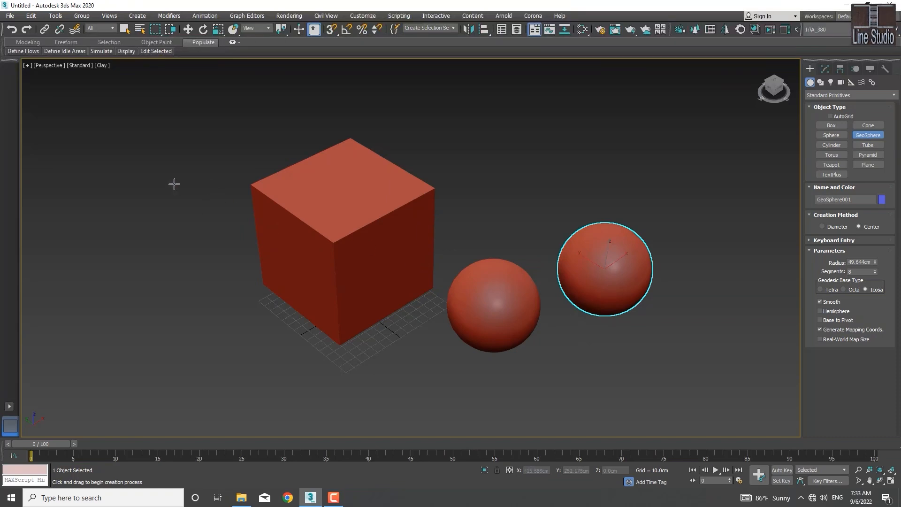
# Turn on Edged Faces in the Perspective viewport and leave GeoSphere creation with nothing selected
pyautogui.click(103, 66)
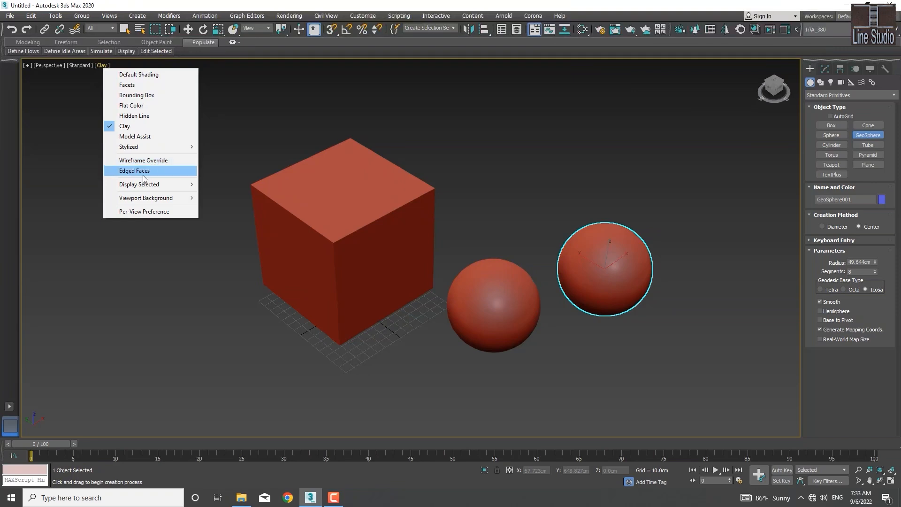
pyautogui.click(114, 173)
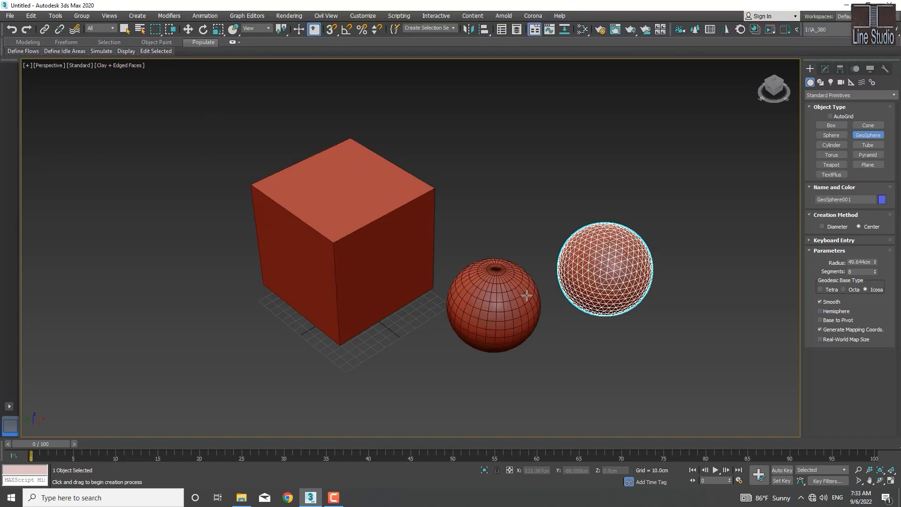
pyautogui.click(566, 347)
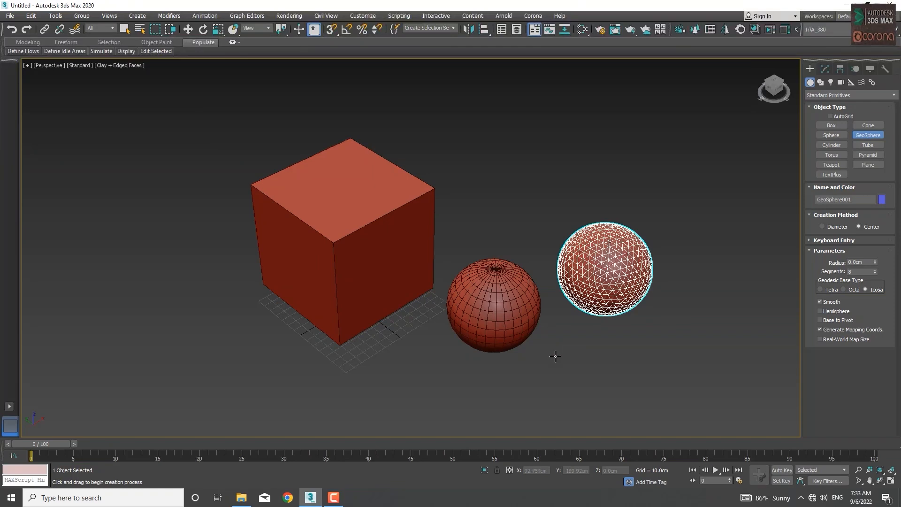
pyautogui.rightClick(562, 352)
pyautogui.click(575, 333)
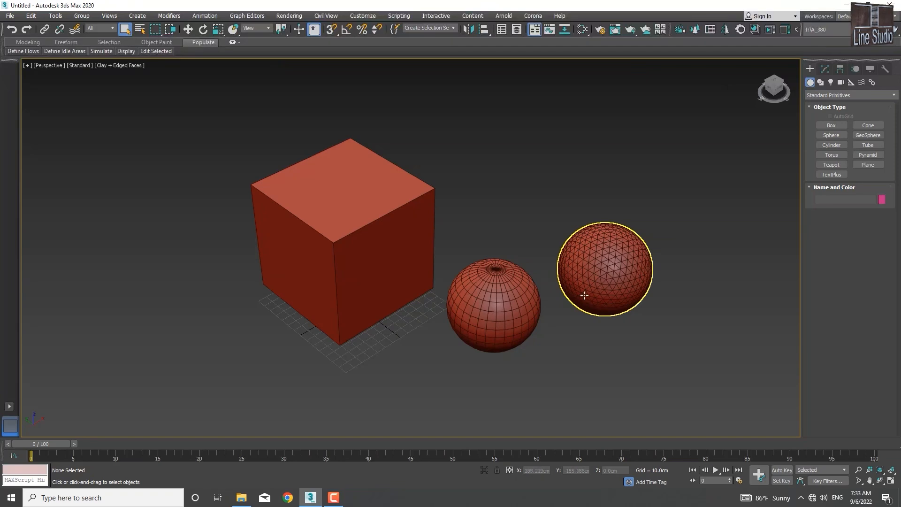
pyautogui.click(504, 311)
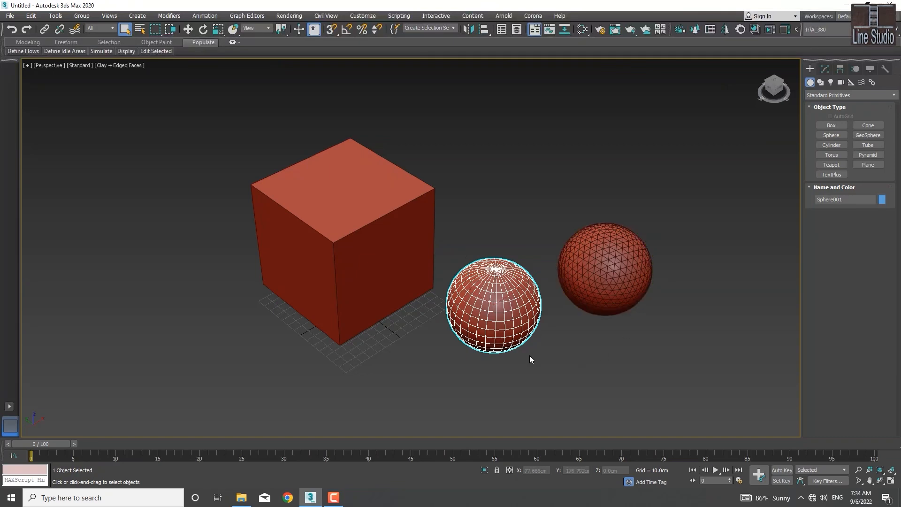
pyautogui.click(542, 350)
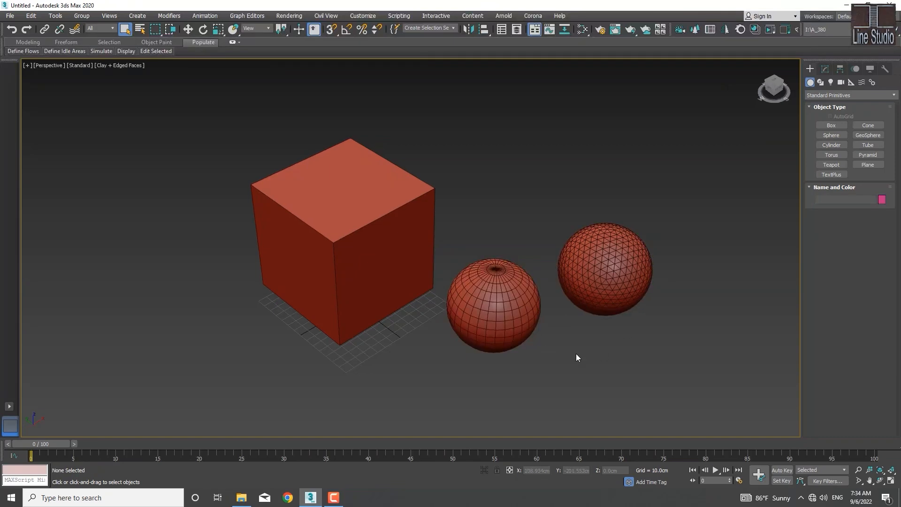
# Compare the objects with and without edged faces and in wireframe, ending in clay shading with edged faces
pyautogui.press('F4')
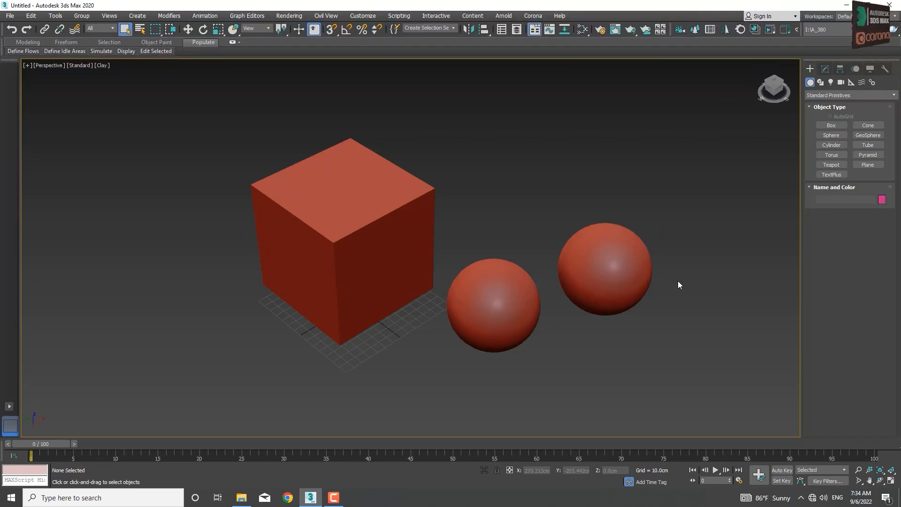
pyautogui.press('F4')
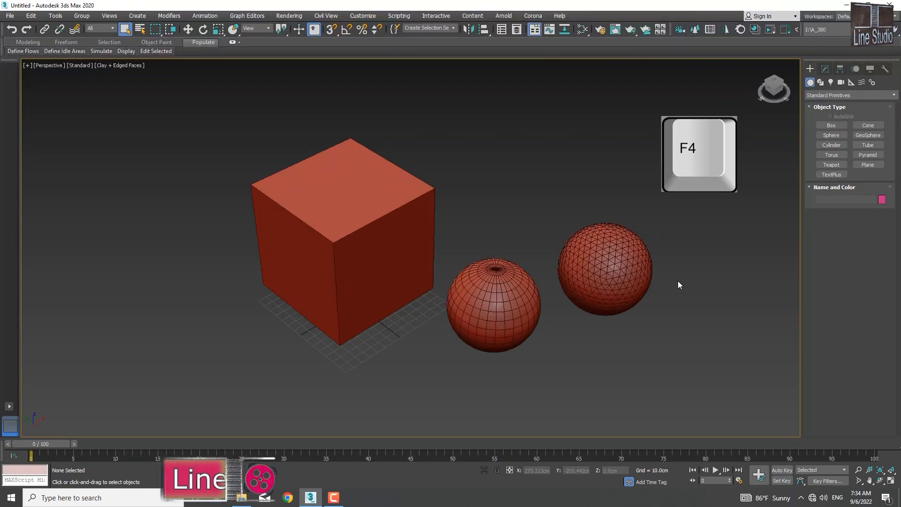
pyautogui.press('F4')
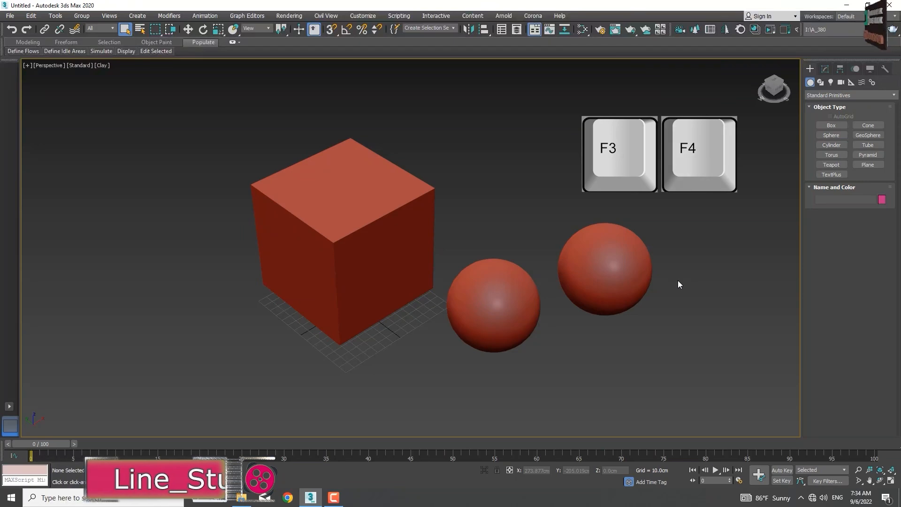
pyautogui.press('F3')
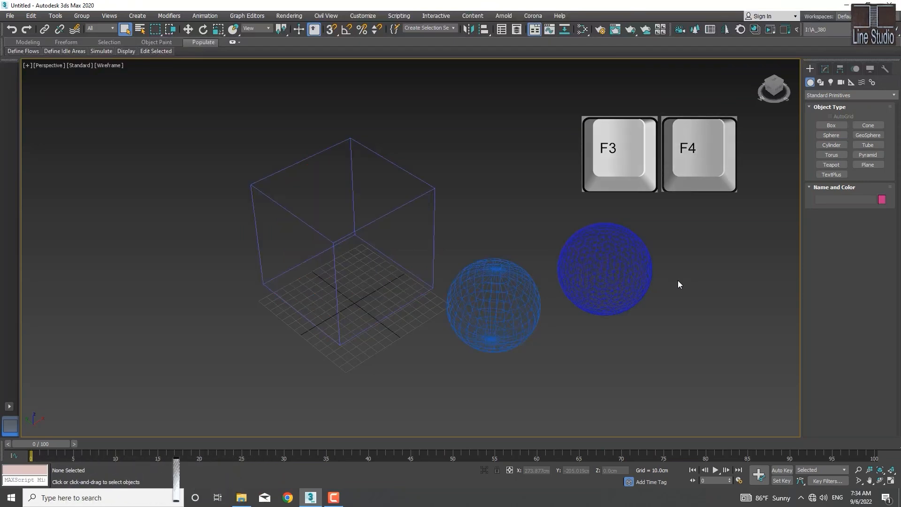
pyautogui.press('F3')
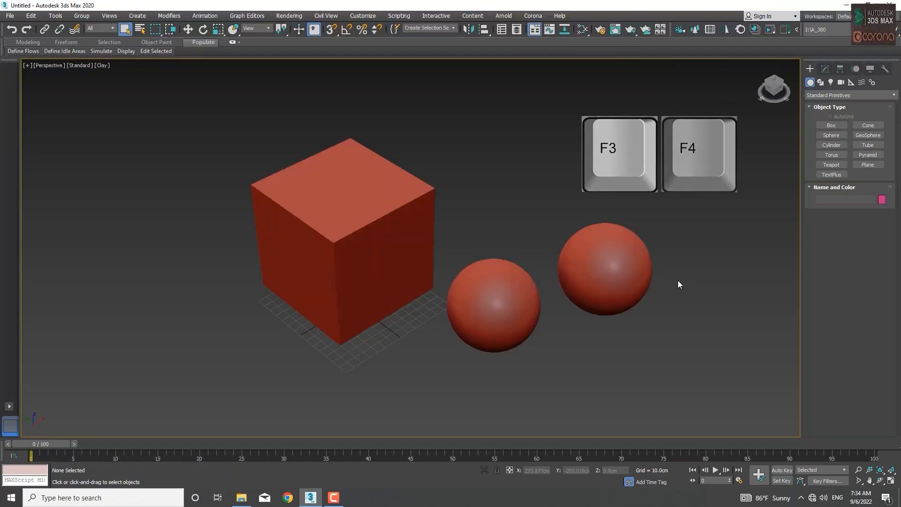
pyautogui.press('F4')
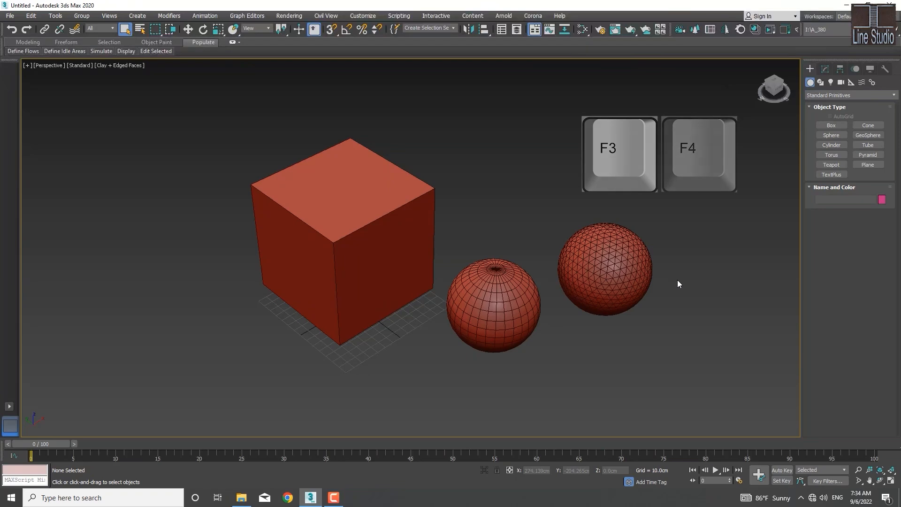
pyautogui.press('F3')
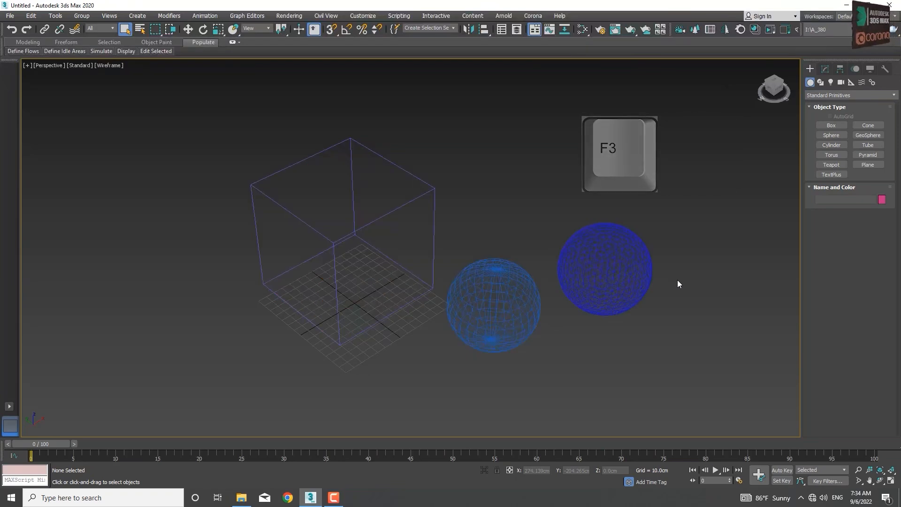
pyautogui.press('F3')
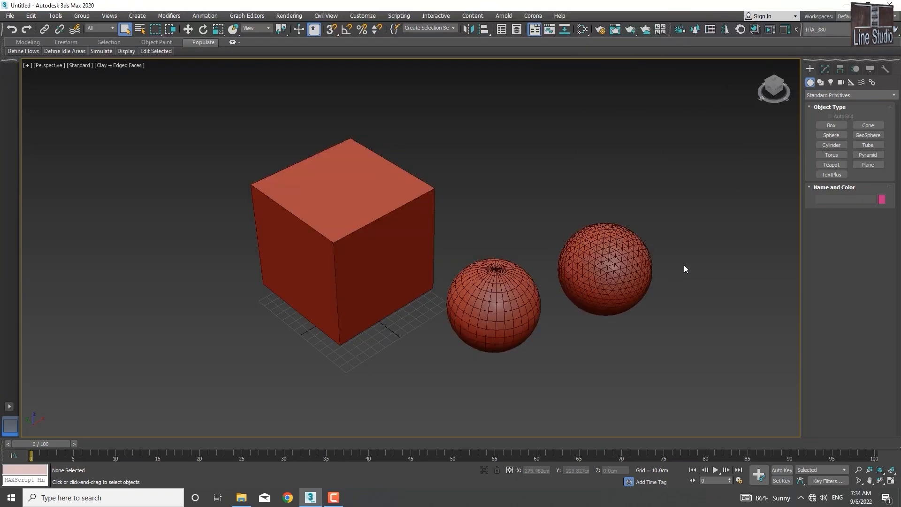
# Create a cylinder behind the spheres and a tube about 190 cm high with radii of about 101 and 77 cm across the cube
pyautogui.click(834, 144)
pyautogui.moveTo(522, 198); pyautogui.dragTo(505, 222)
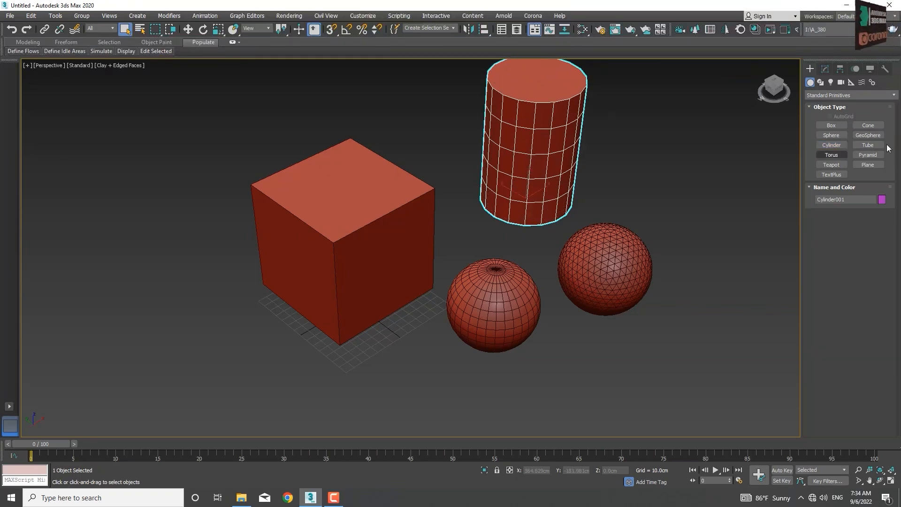
pyautogui.click(868, 144)
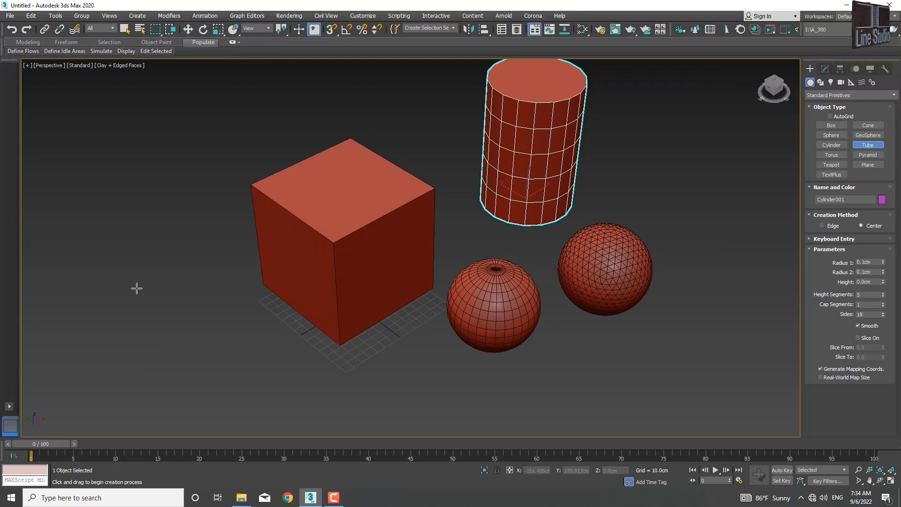
pyautogui.moveTo(136, 289); pyautogui.dragTo(103, 355)
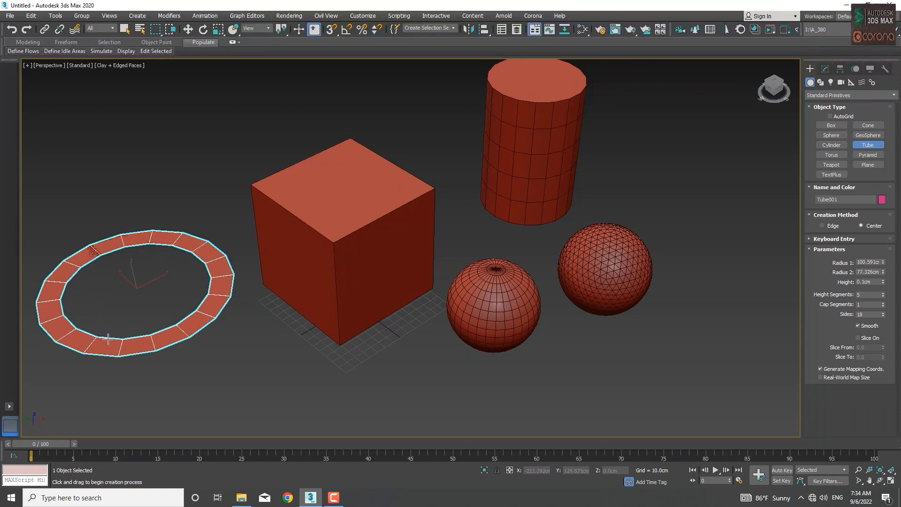
pyautogui.click(108, 339)
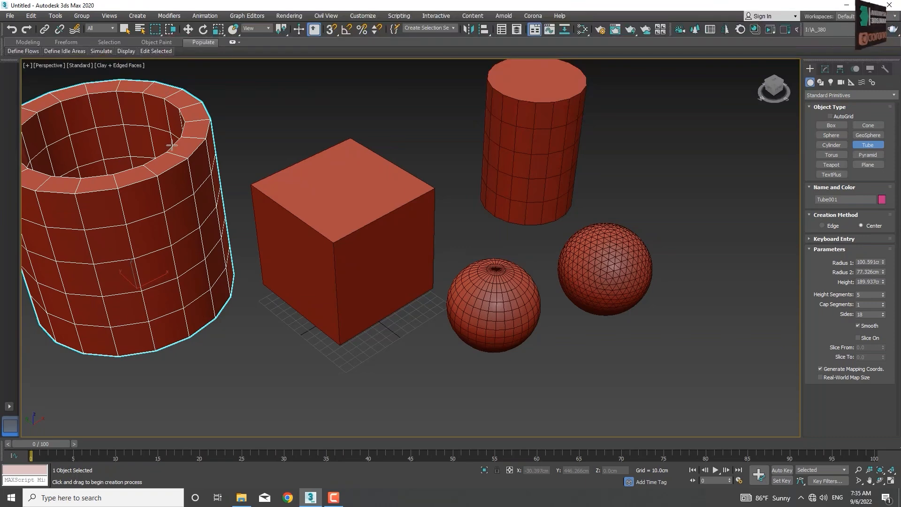
# Create a torus with radii of about 49 and 28 cm in front of the cube and a pyramid about 101 × 93 × 221 cm
pyautogui.click(831, 155)
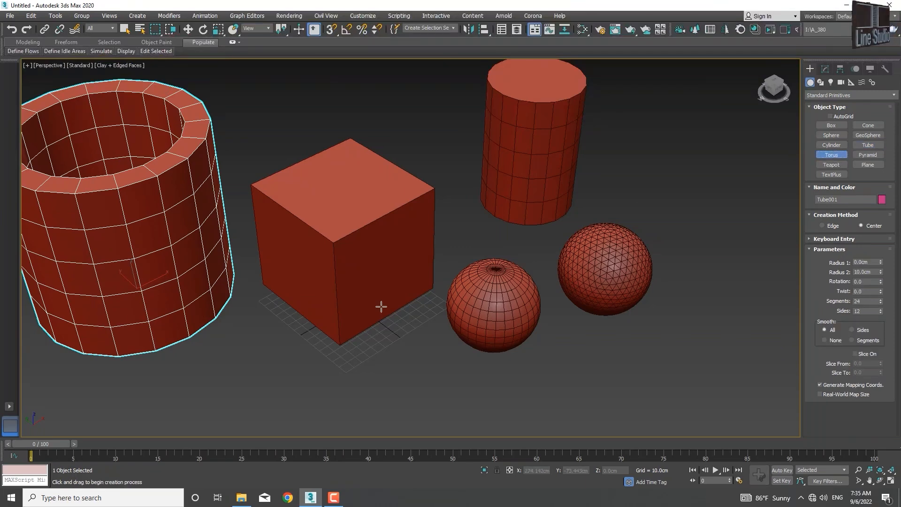
pyautogui.moveTo(316, 363); pyautogui.dragTo(358, 275, button='middle')
pyautogui.moveTo(316, 336); pyautogui.dragTo(270, 393)
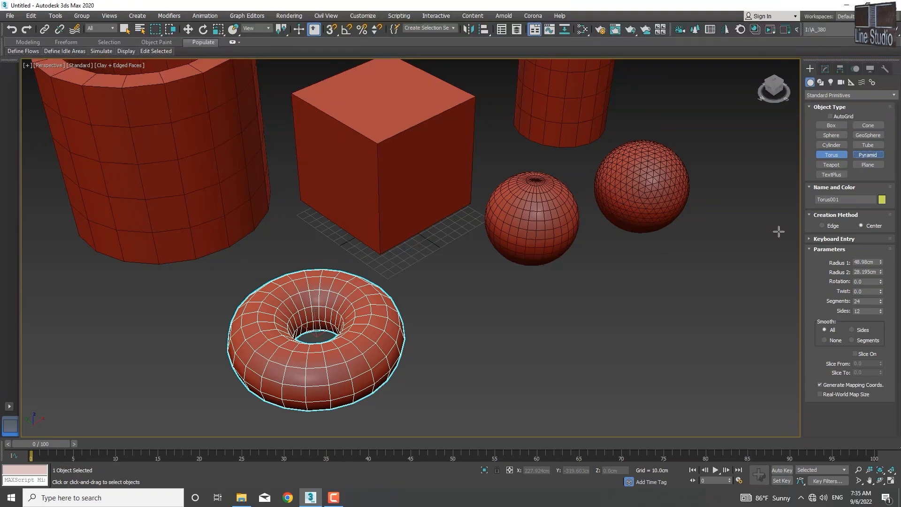
pyautogui.click(869, 155)
pyautogui.moveTo(588, 319); pyautogui.dragTo(598, 424)
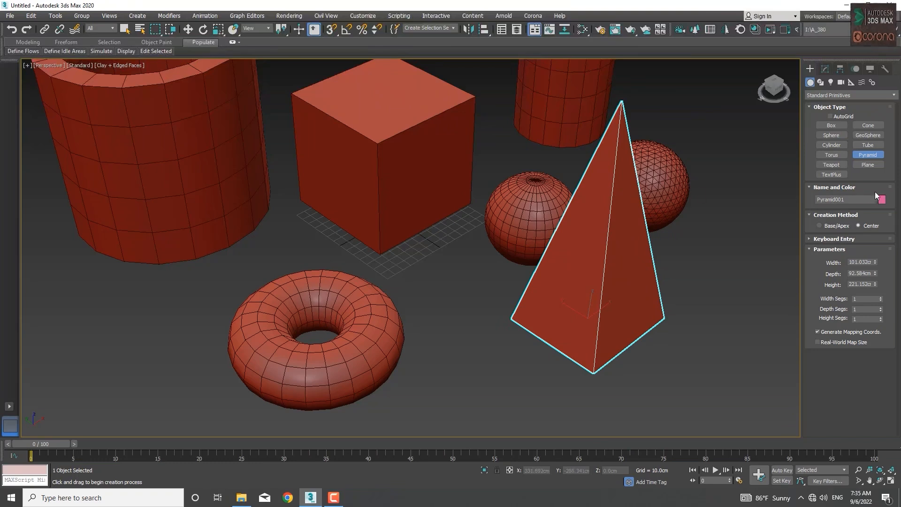
# Create a plane about 111 × 102 cm beside the torus and a teapot of about 84 cm radius beyond the GeoSphere
pyautogui.click(866, 167)
pyautogui.moveTo(154, 311); pyautogui.dragTo(114, 440)
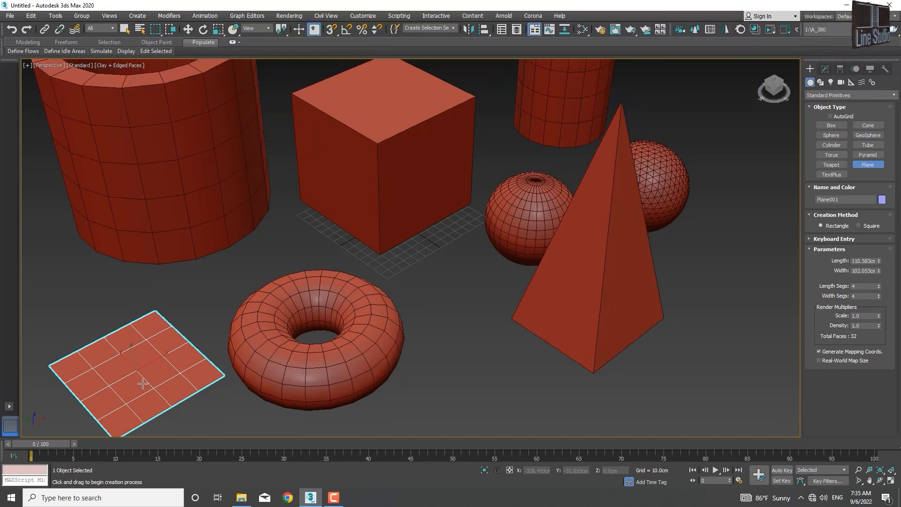
pyautogui.scroll(-4, 143, 380)
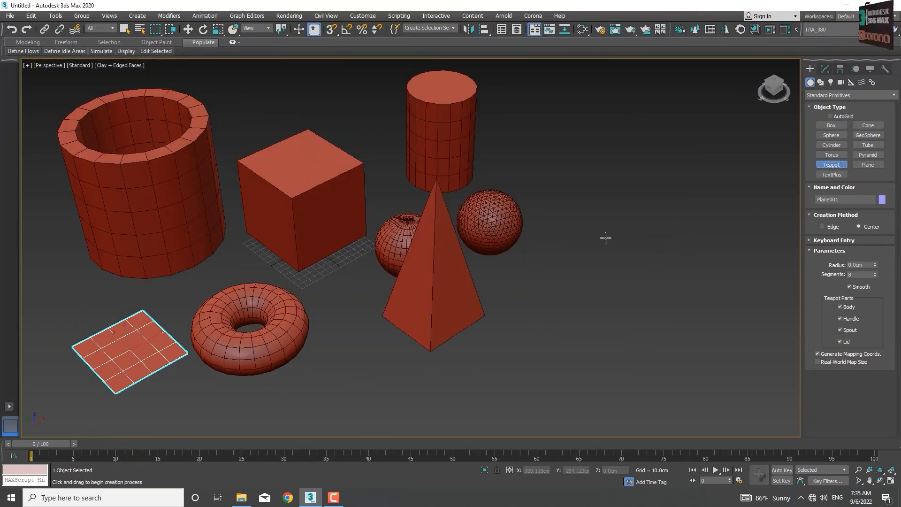
pyautogui.moveTo(604, 238); pyautogui.dragTo(617, 195)
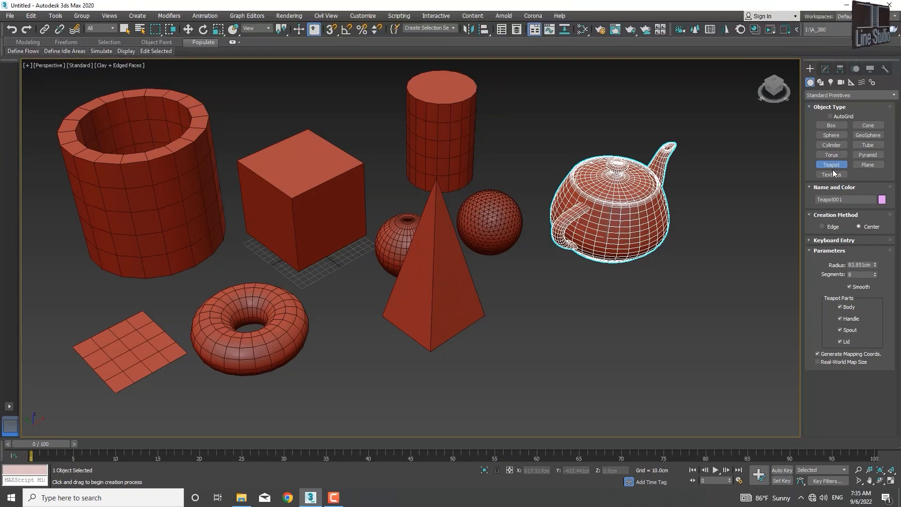
# Create a wide-topped cone about 532 cm high with a base radius of about 130 cm in front of the teapot, leaving nothing selected
pyautogui.click(868, 125)
pyautogui.scroll(-3, 548, 324)
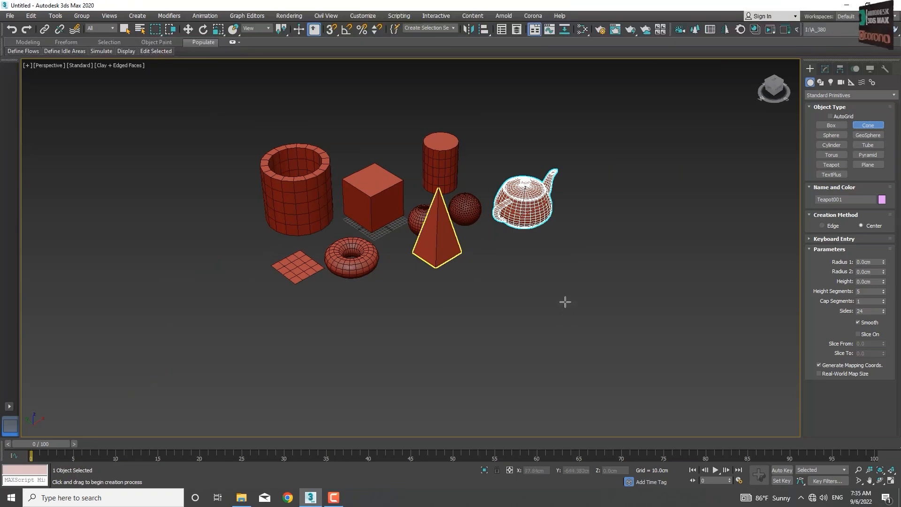
pyautogui.moveTo(563, 298); pyautogui.dragTo(533, 320)
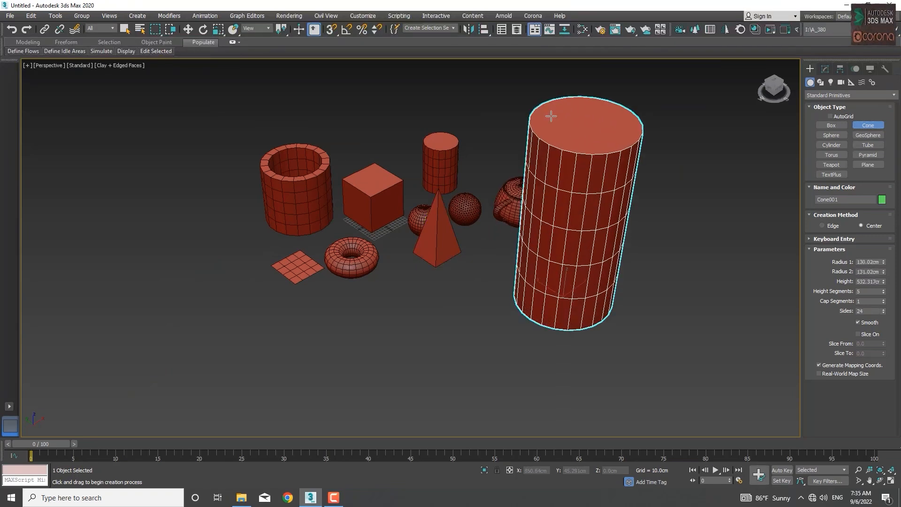
pyautogui.click(551, 116)
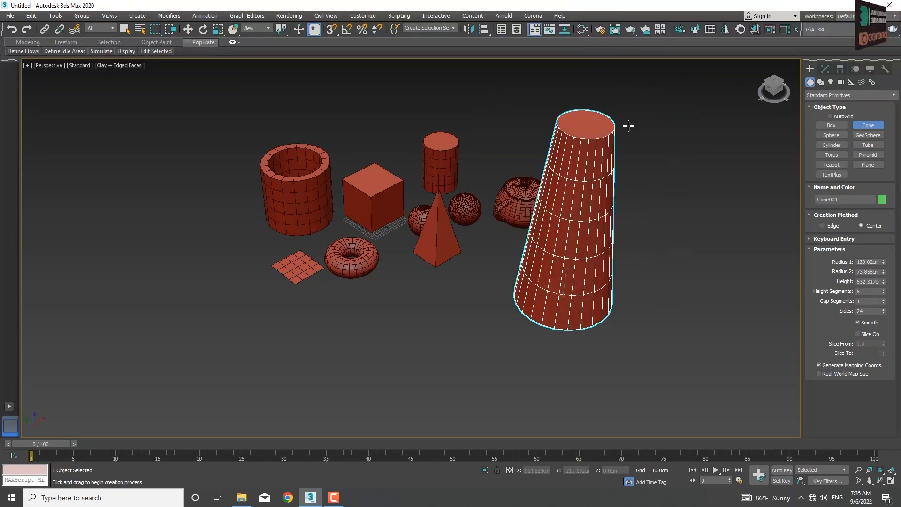
pyautogui.click(633, 108)
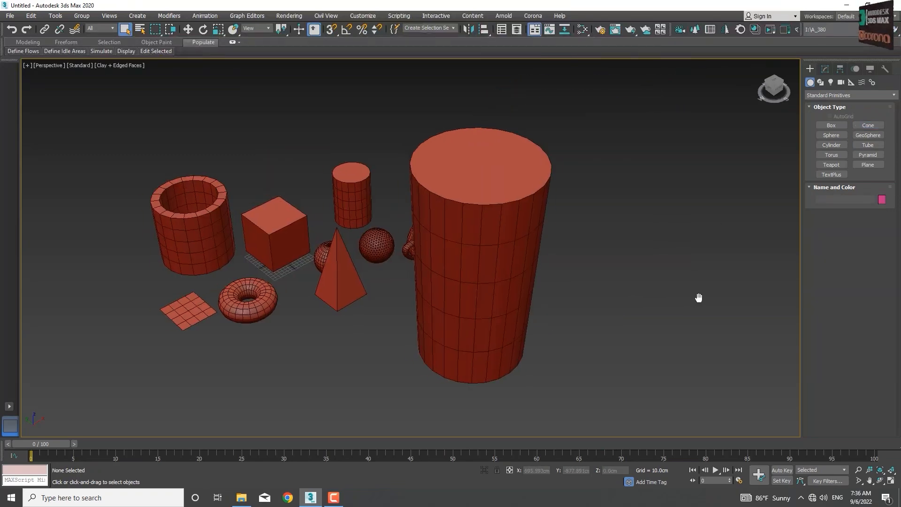
pyautogui.moveTo(699, 298); pyautogui.dragTo(707, 301, button='middle')
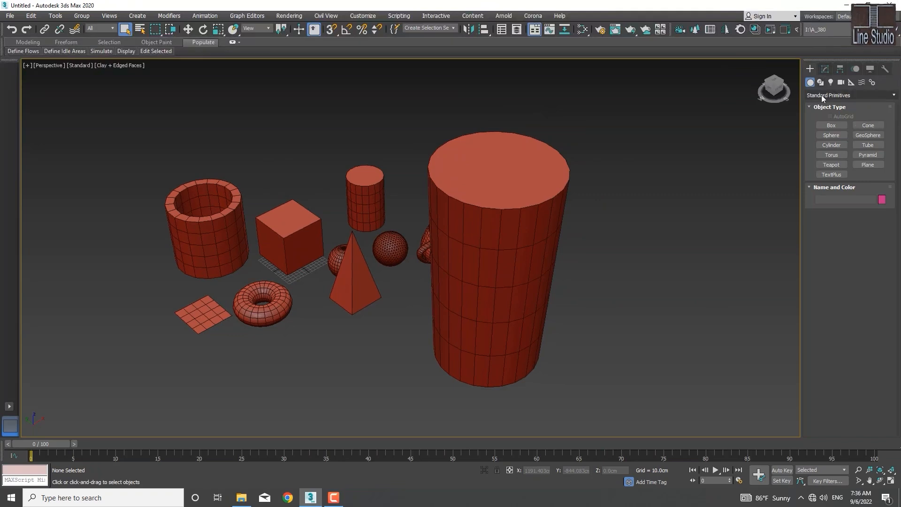
# Create a cube about 269 cm on each side beside the large cone and increase its length to about 325 cm
pyautogui.click(840, 125)
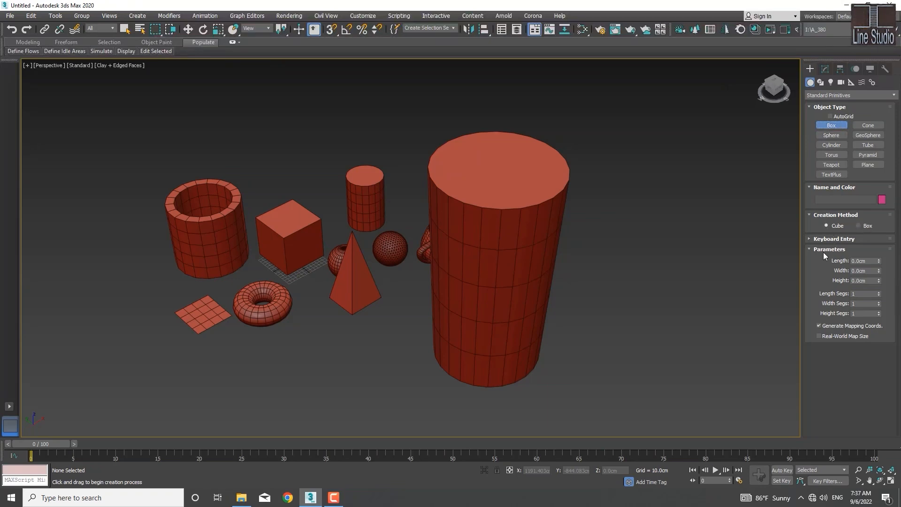
pyautogui.click(811, 239)
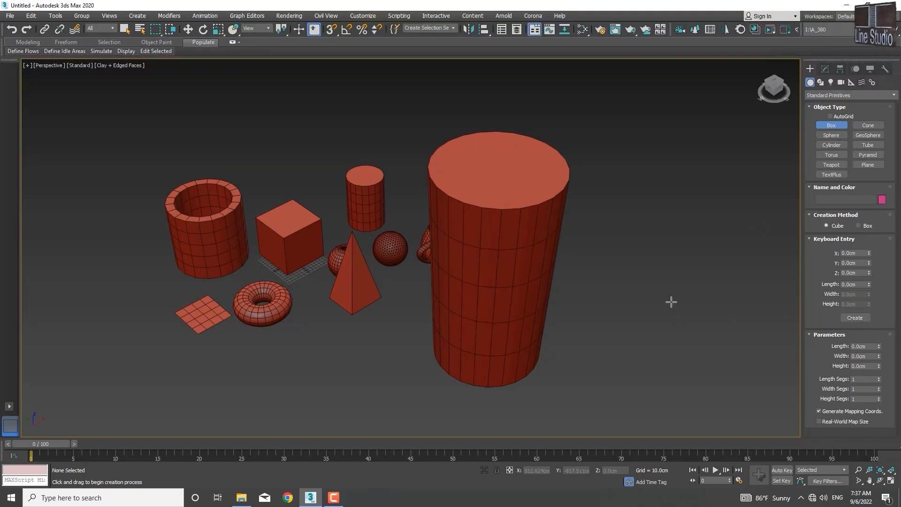
pyautogui.moveTo(671, 301); pyautogui.dragTo(658, 333)
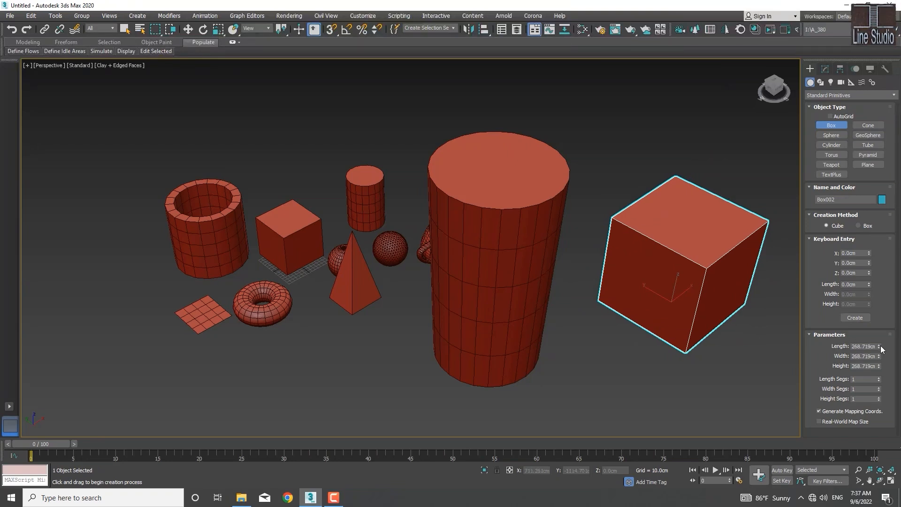
pyautogui.moveTo(880, 348)
pyautogui.mouseDown()
pyautogui.moveTo(882, 324)
pyautogui.moveTo(882, 357)
pyautogui.moveTo(885, 317)
pyautogui.moveTo(886, 362)
pyautogui.moveTo(887, 345)
pyautogui.mouseUp()
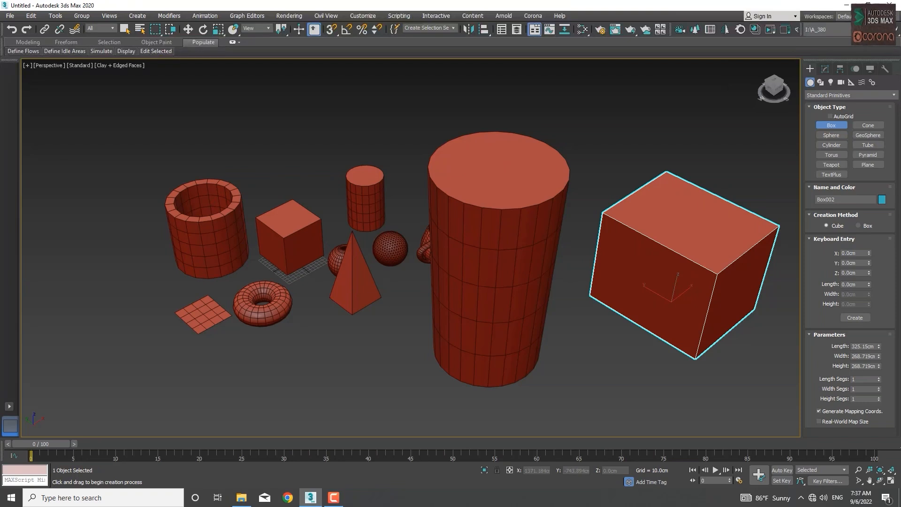
# Divide the new box into 4 length, 4 width and 4 height segments
pyautogui.click(879, 378)
pyautogui.click(880, 378)
pyautogui.click(879, 378)
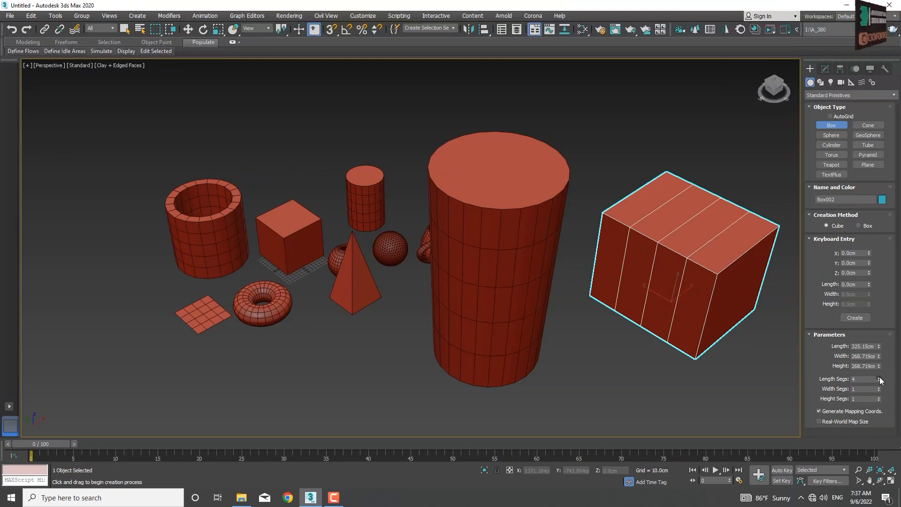
pyautogui.click(880, 388)
pyautogui.click(880, 387)
pyautogui.click(880, 387)
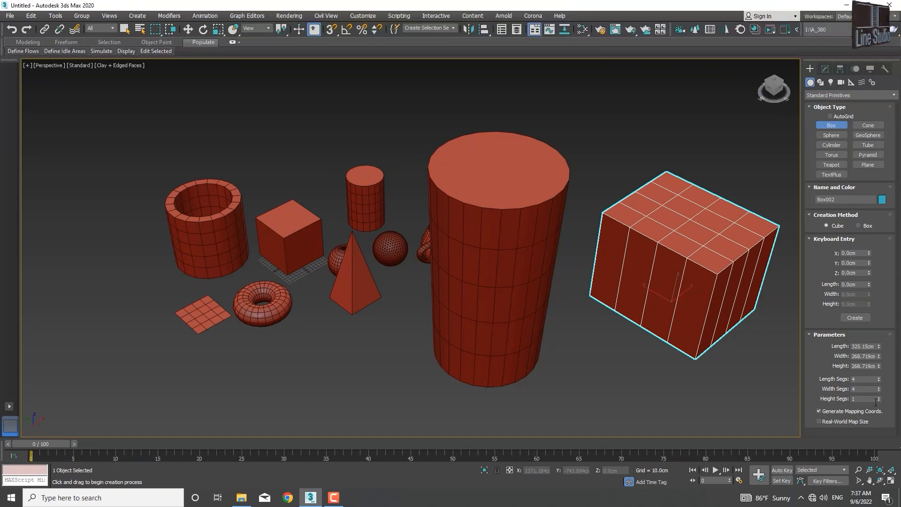
pyautogui.click(879, 397)
pyautogui.click(879, 397)
pyautogui.click(880, 397)
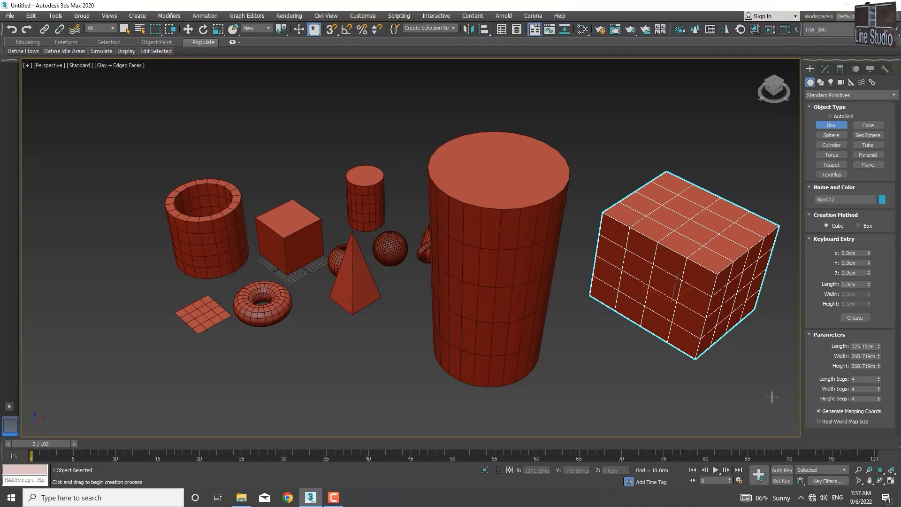
# Rename the segmented box as Box_005
pyautogui.moveTo(709, 352); pyautogui.dragTo(685, 360, button='middle')
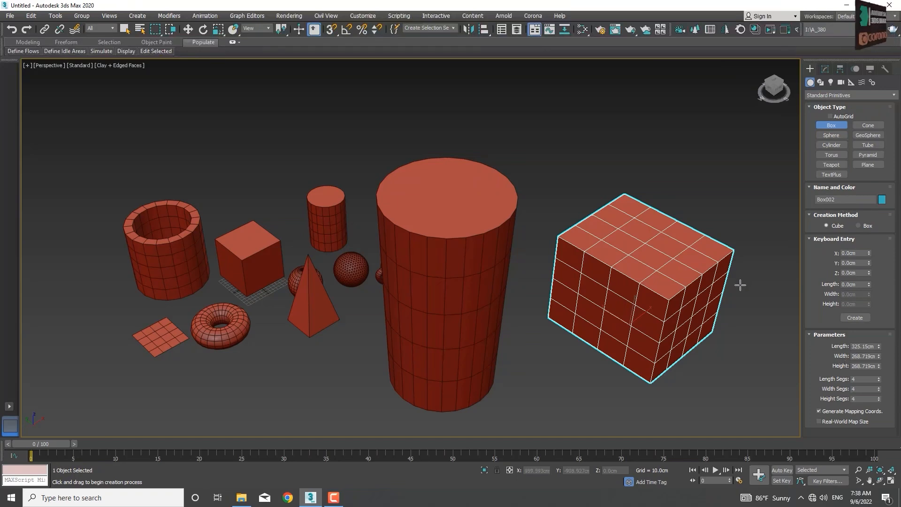
pyautogui.scroll(-5, 718, 318)
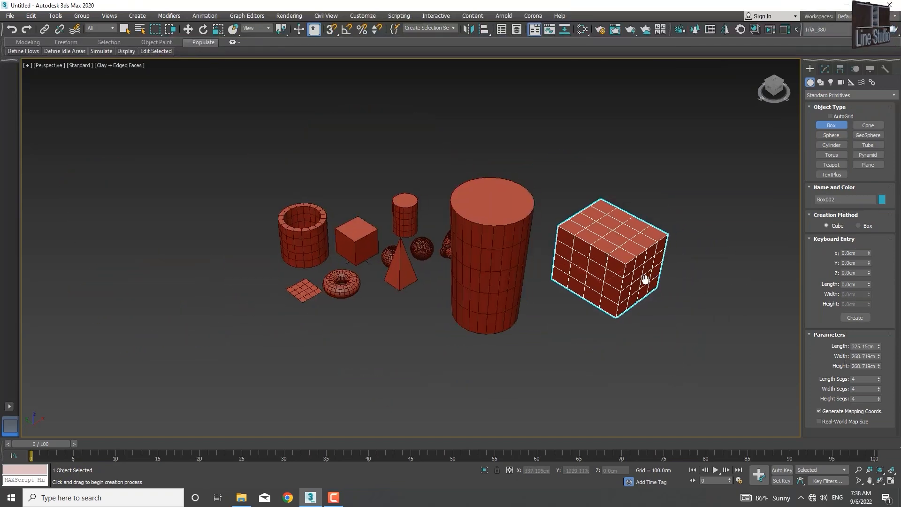
pyautogui.moveTo(645, 279); pyautogui.dragTo(604, 278, button='middle')
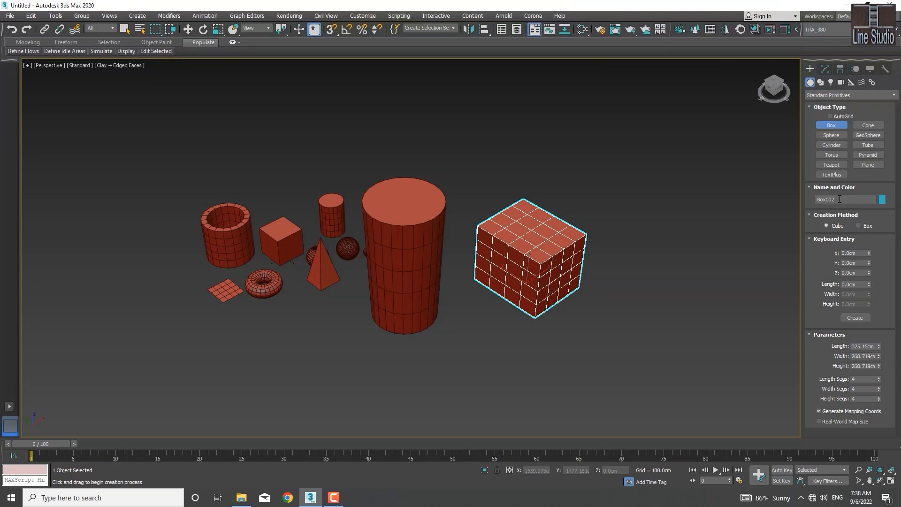
pyautogui.moveTo(840, 199); pyautogui.dragTo(810, 209)
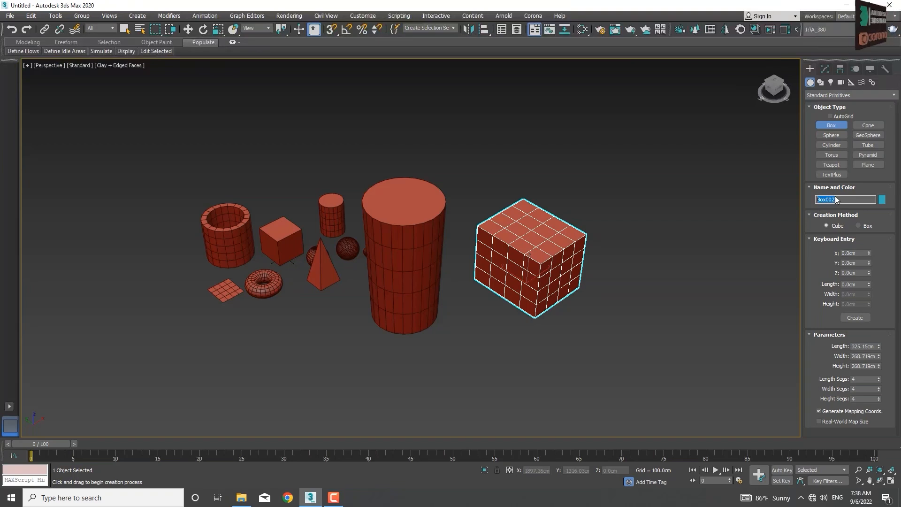
pyautogui.write('xf')
pyautogui.press('BackSpace')
pyautogui.press('BackSpace')
pyautogui.press('BackSpace')
pyautogui.press('BackSpace')
pyautogui.press('BackSpace')
pyautogui.press('BackSpace')
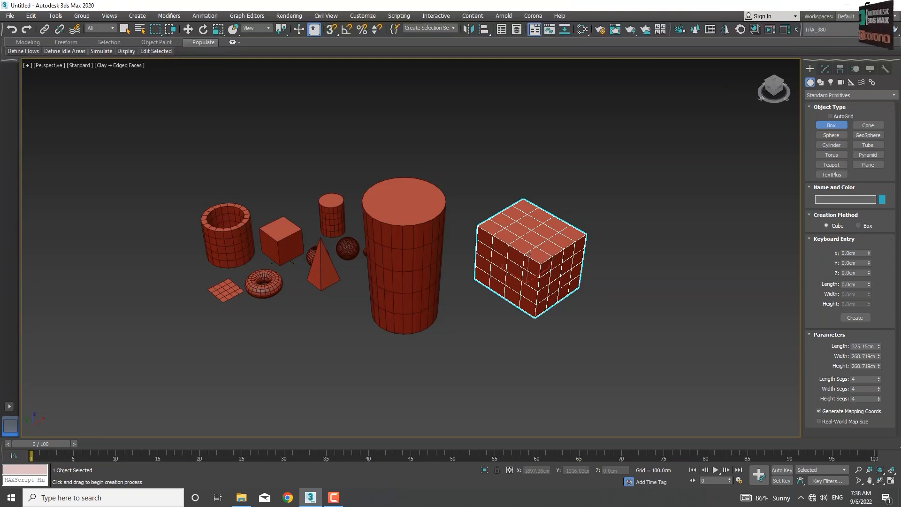
pyautogui.write('Box')
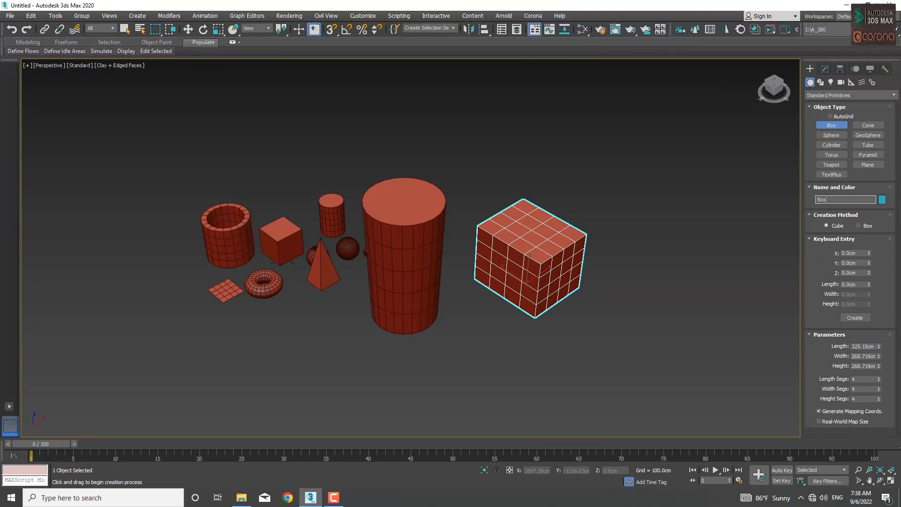
pyautogui.write('_')
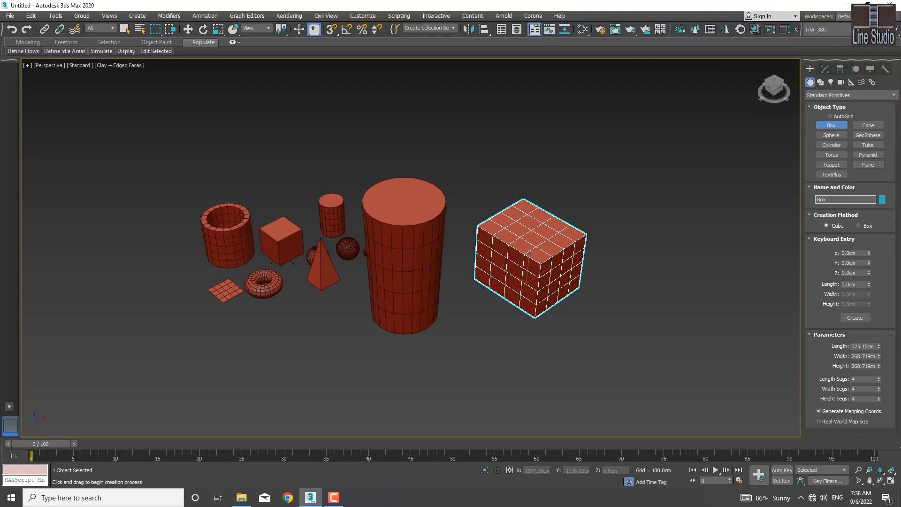
pyautogui.write('005')
pyautogui.press('Return')
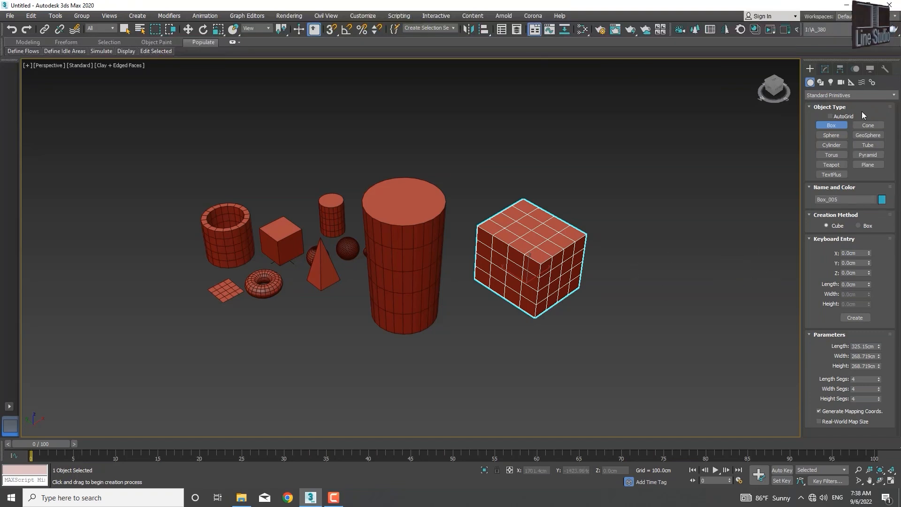
# Switch to Extended Primitives, create a Hedra above and behind the segmented box, and set its family to Cube/Octa
pyautogui.click(831, 96)
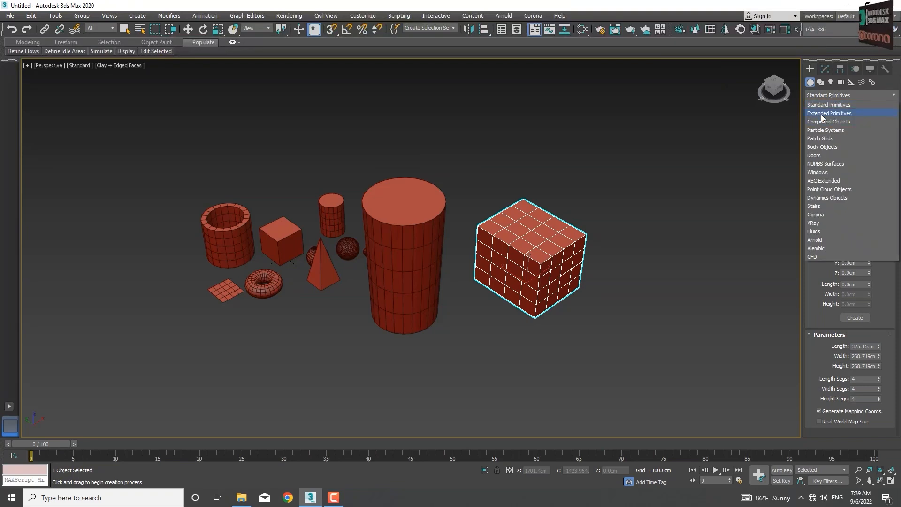
pyautogui.click(820, 114)
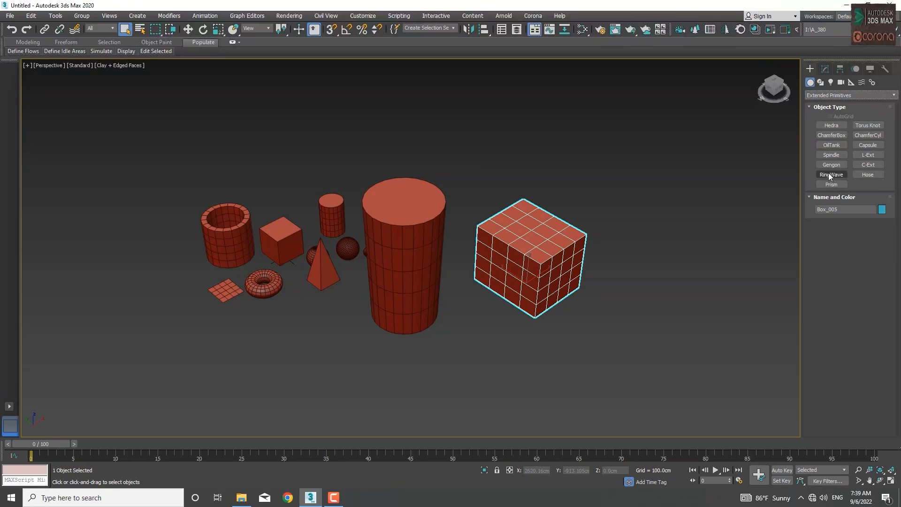
pyautogui.click(829, 125)
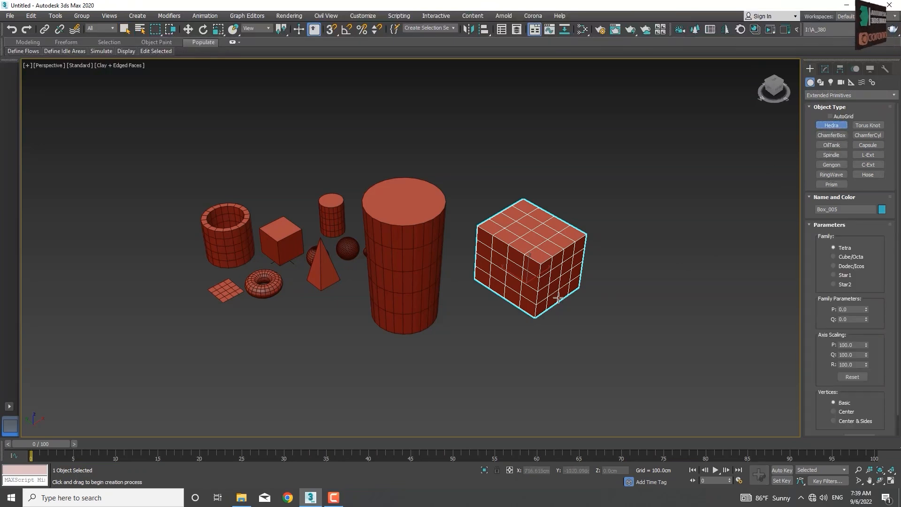
pyautogui.moveTo(624, 139); pyautogui.dragTo(627, 166)
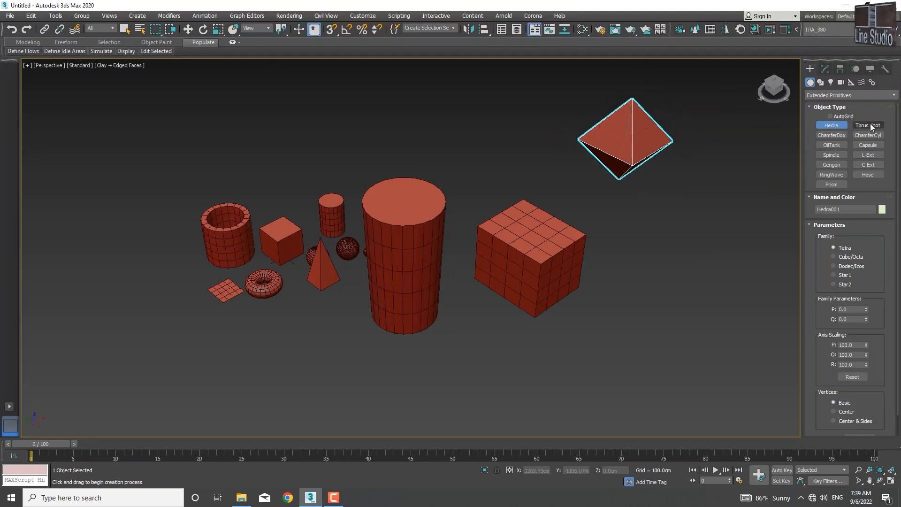
pyautogui.click(848, 258)
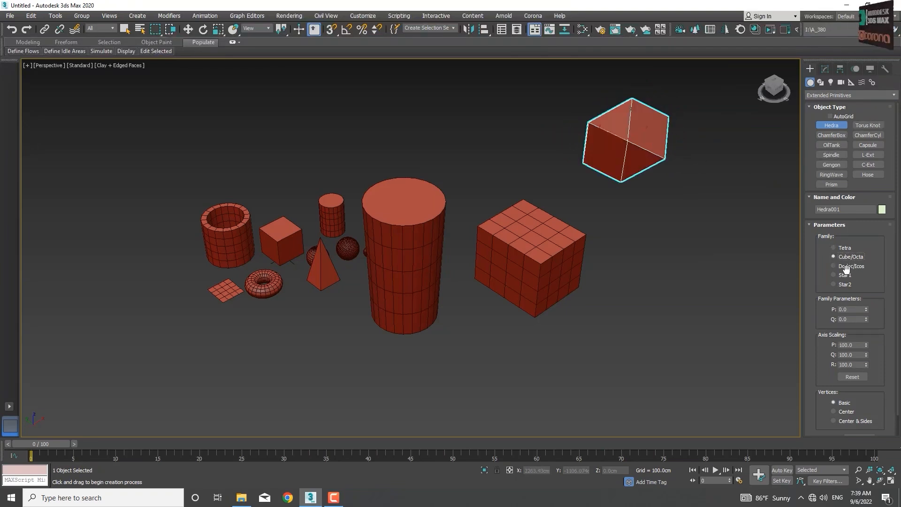
# Try the Dodec/Icos and Star1 families on the Hedra and settle on Star2
pyautogui.keyDown('alt'); pyautogui.moveTo(610, 283); pyautogui.dragTo(561, 272, button='middle'); pyautogui.keyUp('alt')
pyautogui.click(841, 267)
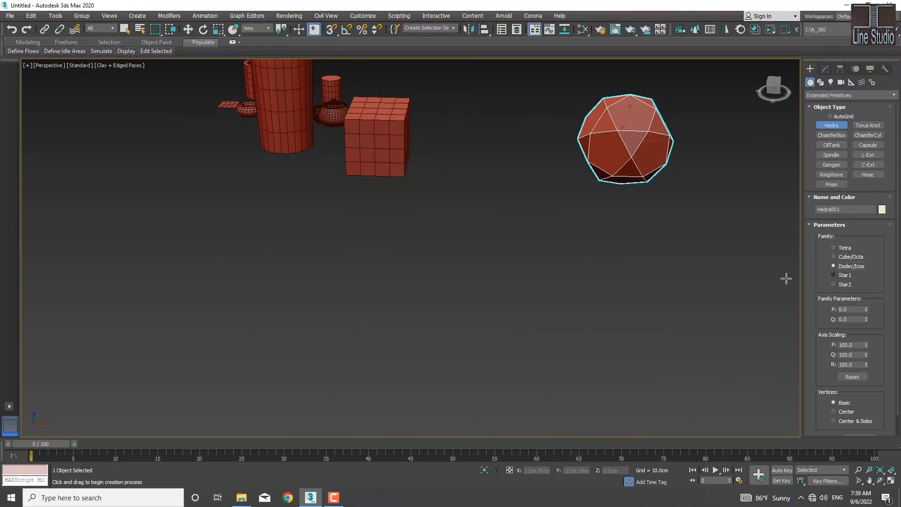
pyautogui.keyDown('alt'); pyautogui.moveTo(727, 277); pyautogui.dragTo(728, 215, button='middle'); pyautogui.keyUp('alt')
pyautogui.click(848, 276)
pyautogui.click(843, 284)
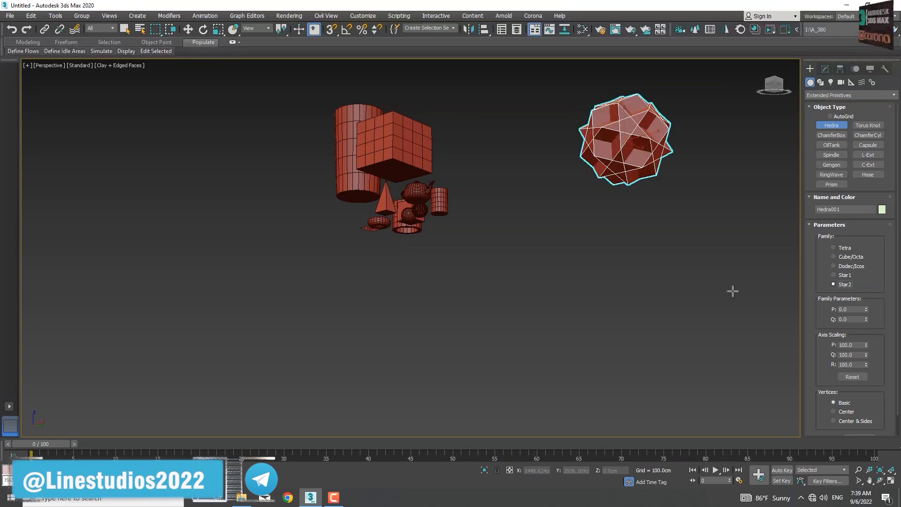
# Set the Hedra's family parameters to P 0.14 and Q 0.19
pyautogui.keyDown('alt'); pyautogui.moveTo(702, 145); pyautogui.dragTo(731, 151, button='middle'); pyautogui.keyUp('alt')
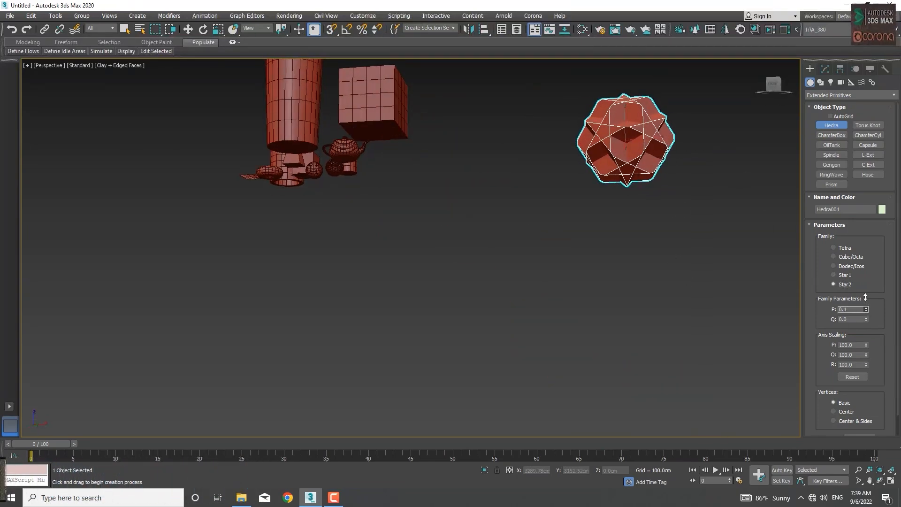
pyautogui.moveTo(867, 308); pyautogui.dragTo(862, 289)
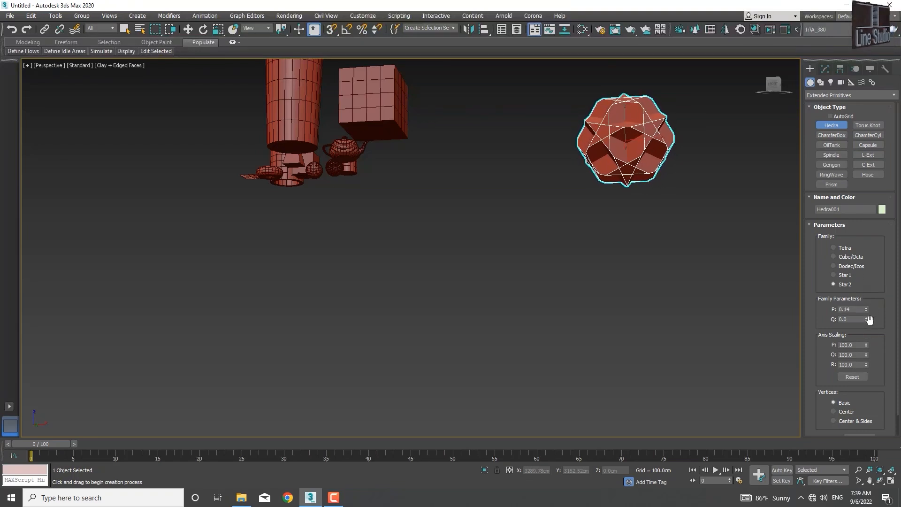
pyautogui.moveTo(867, 320); pyautogui.dragTo(866, 305)
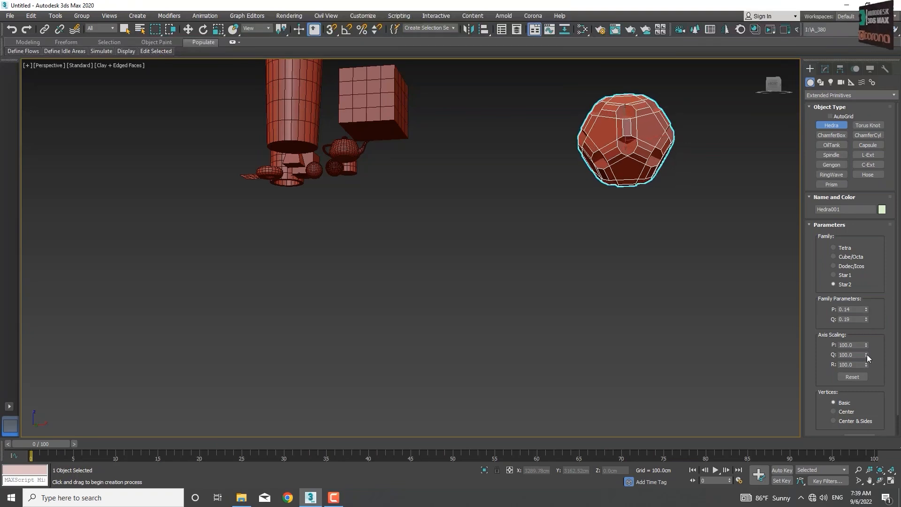
# Try axis scaling of P 126.5, Q 120.5 and R 115 on the Hedra and reset the scaling
pyautogui.moveTo(867, 345); pyautogui.dragTo(874, 321)
pyautogui.moveTo(866, 356); pyautogui.dragTo(864, 327)
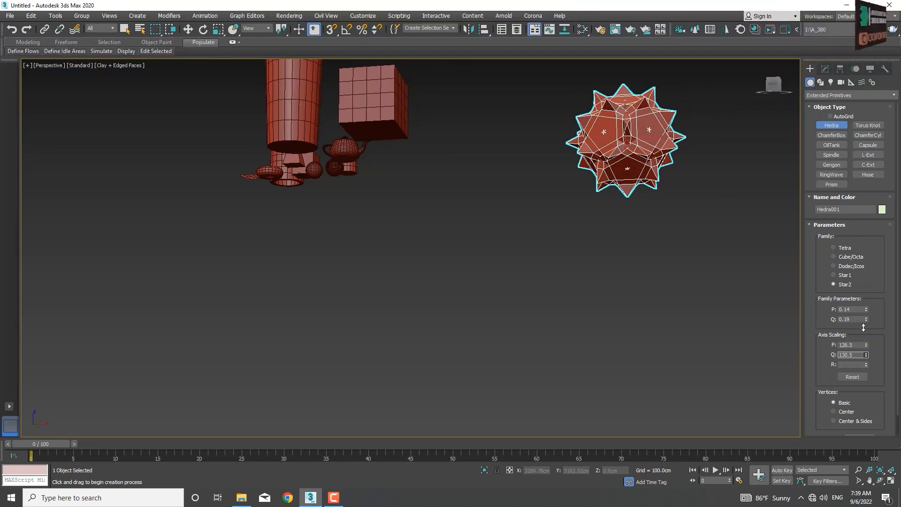
pyautogui.moveTo(867, 365)
pyautogui.mouseDown()
pyautogui.moveTo(867, 353)
pyautogui.moveTo(862, 367)
pyautogui.mouseUp()
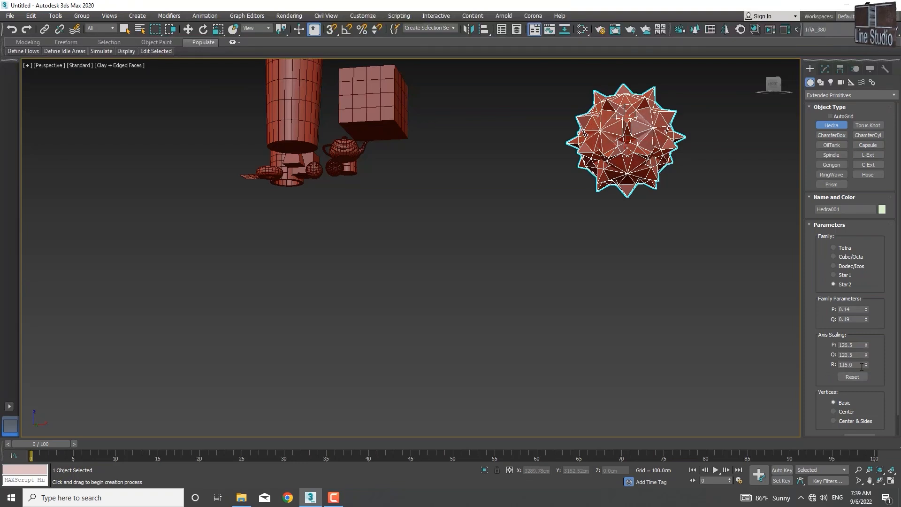
pyautogui.click(856, 379)
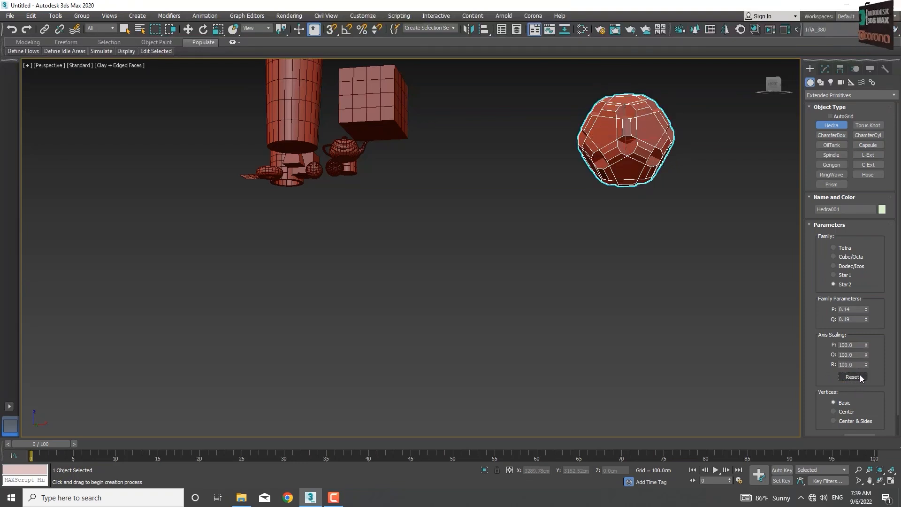
# Try the Center vertices option on the Hedra and return it to Basic
pyautogui.scroll(-2, 858, 396)
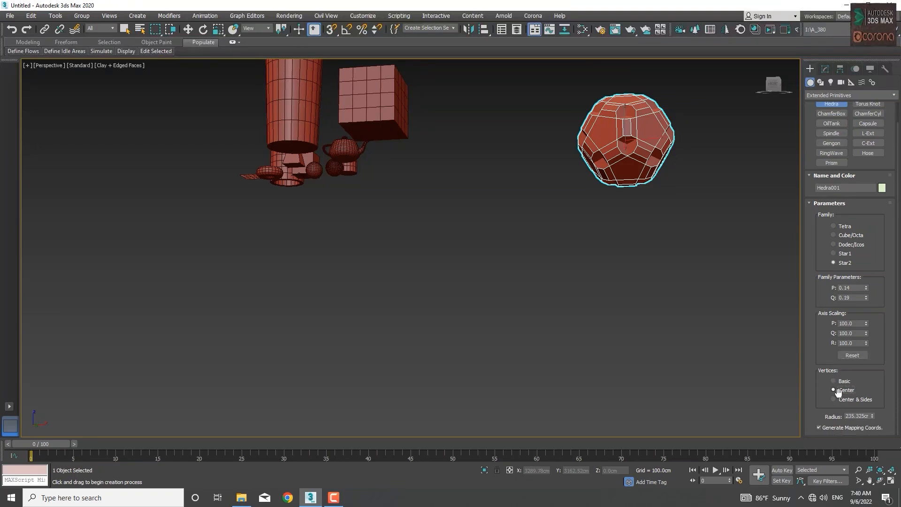
pyautogui.click(838, 399)
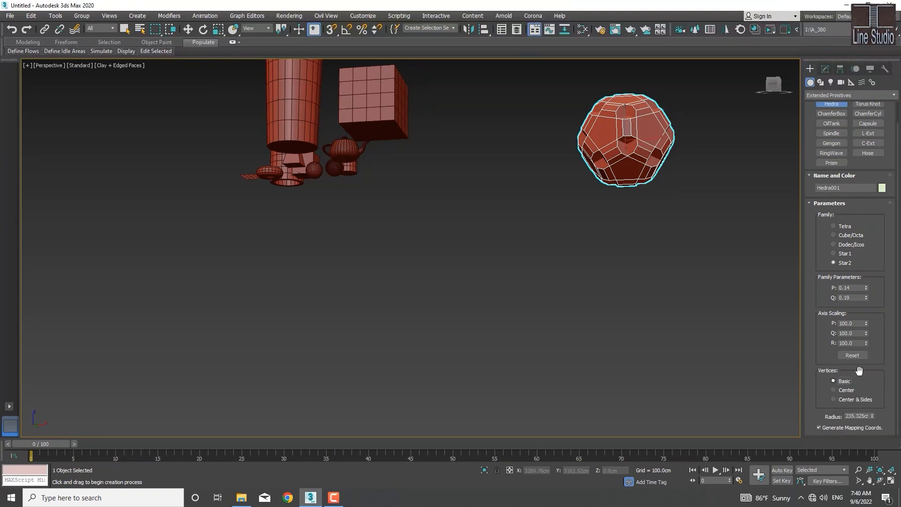
pyautogui.scroll(2, 836, 413)
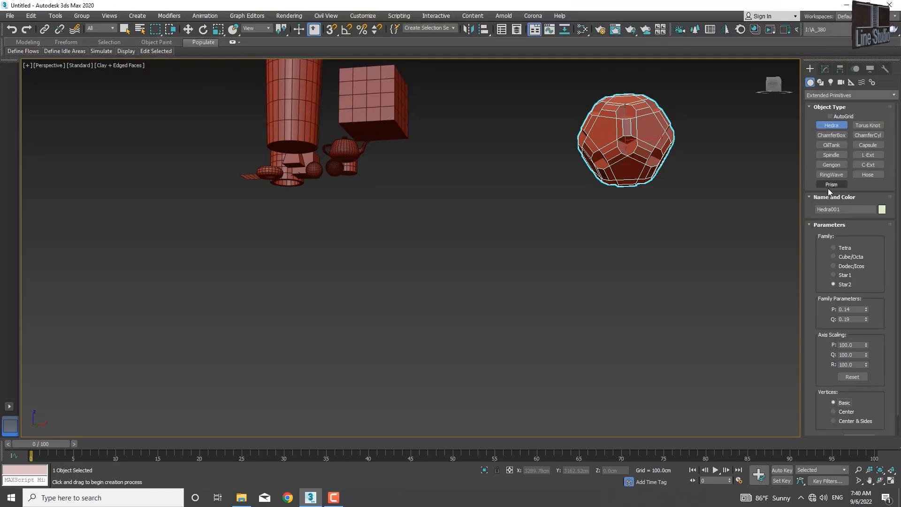
# Create a ChamferBox behind the large cone, about 203 cm long, 291 cm wide and 509 cm high, with a fillet of about 51 cm
pyautogui.moveTo(655, 159); pyautogui.dragTo(520, 243, button='middle')
pyautogui.keyDown('alt'); pyautogui.moveTo(564, 257); pyautogui.dragTo(665, 229, button='middle'); pyautogui.keyUp('alt')
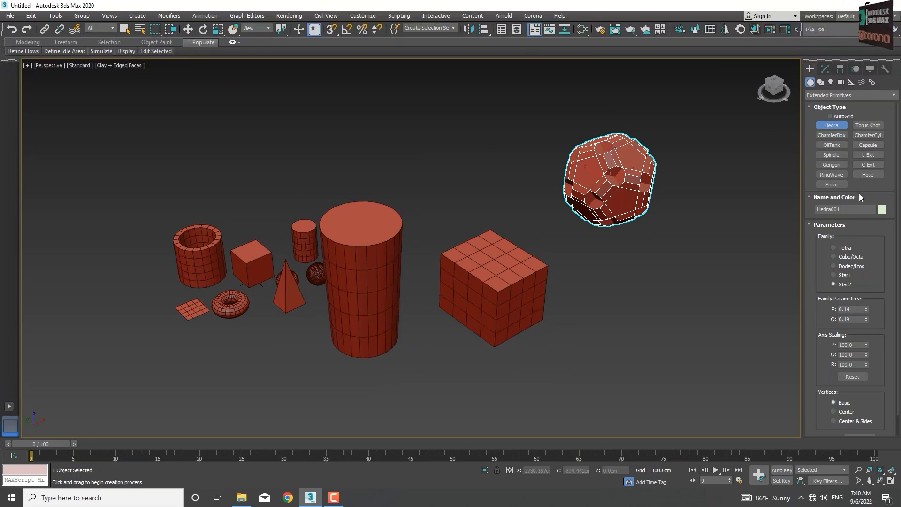
pyautogui.click(838, 135)
pyautogui.moveTo(442, 146); pyautogui.dragTo(434, 172)
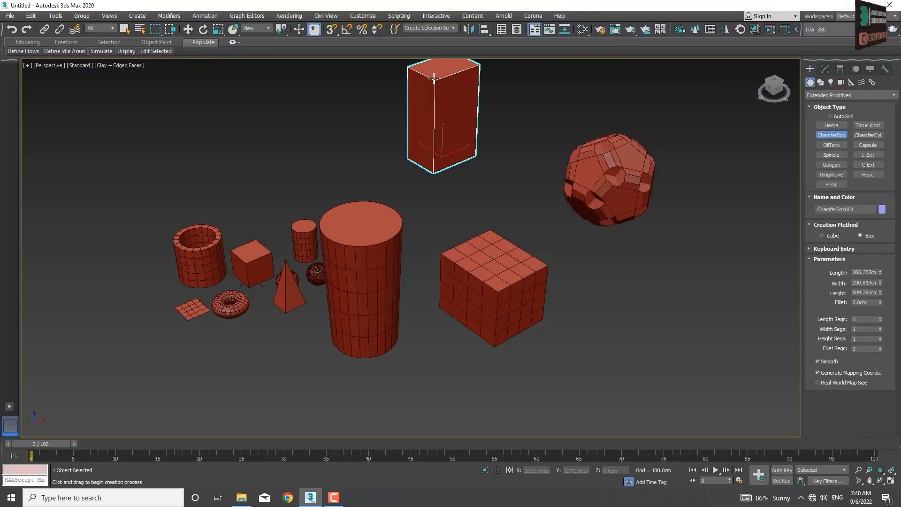
pyautogui.click(433, 77)
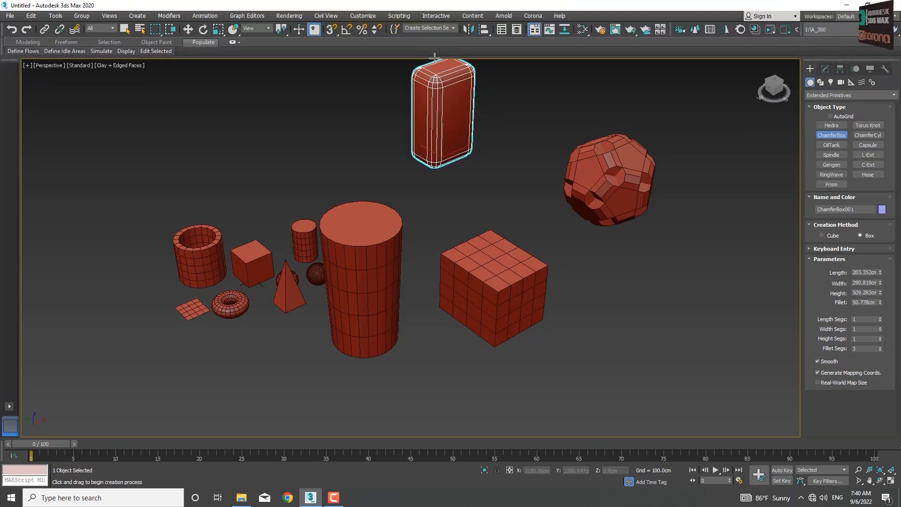
# Switch to the Doors category and create a Pivot door behind the small primitives, about 378 cm wide, 40 cm deep and 597 cm high
pyautogui.moveTo(451, 105); pyautogui.dragTo(448, 172, button='middle')
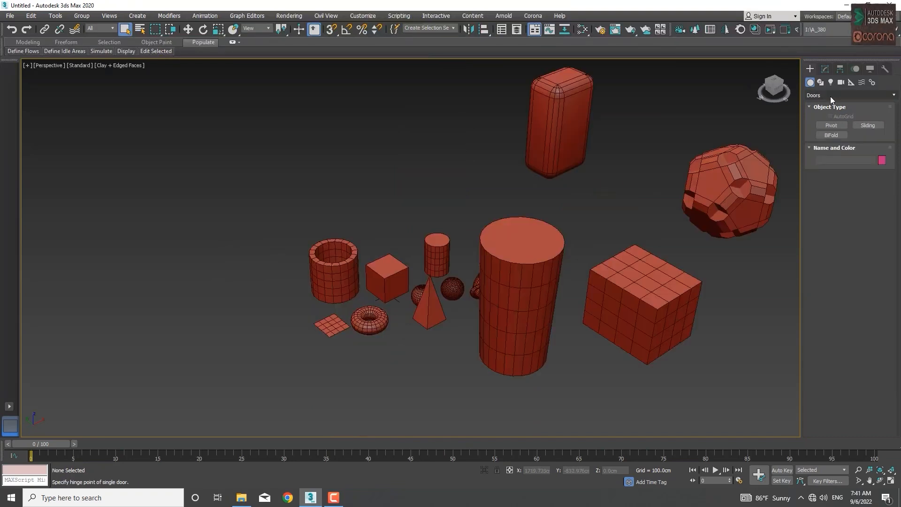
pyautogui.click(830, 97)
pyautogui.click(820, 156)
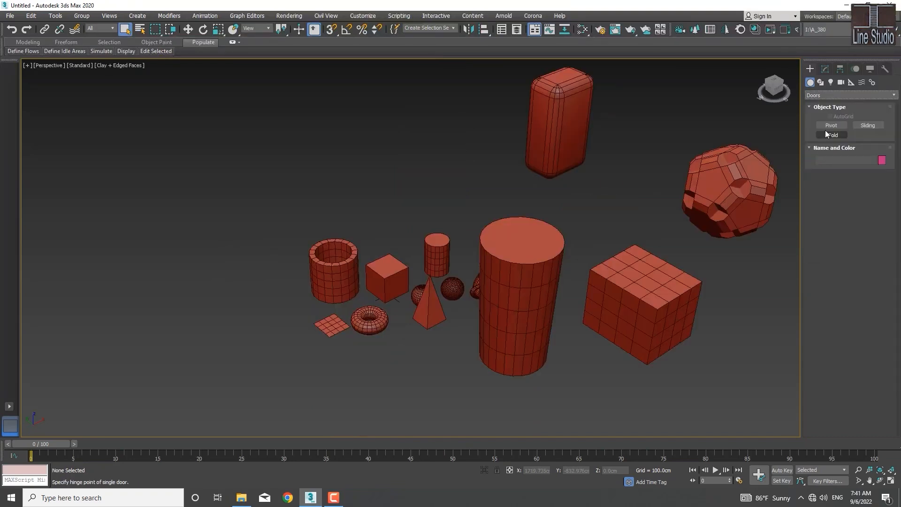
pyautogui.click(831, 125)
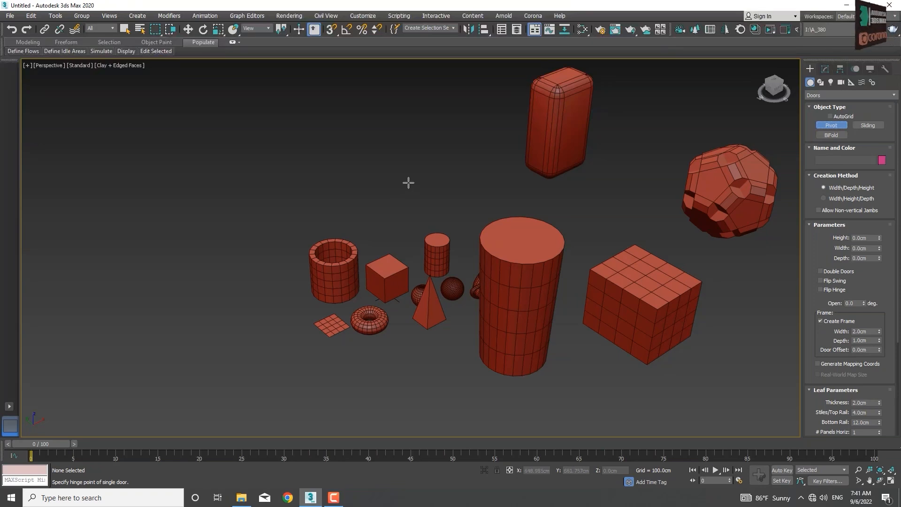
pyautogui.moveTo(408, 183); pyautogui.dragTo(407, 206)
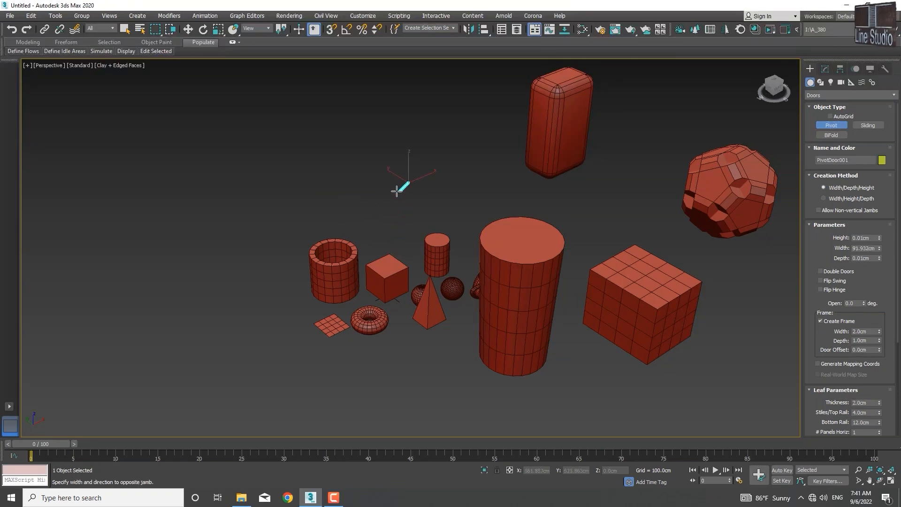
pyautogui.moveTo(336, 193); pyautogui.dragTo(332, 188)
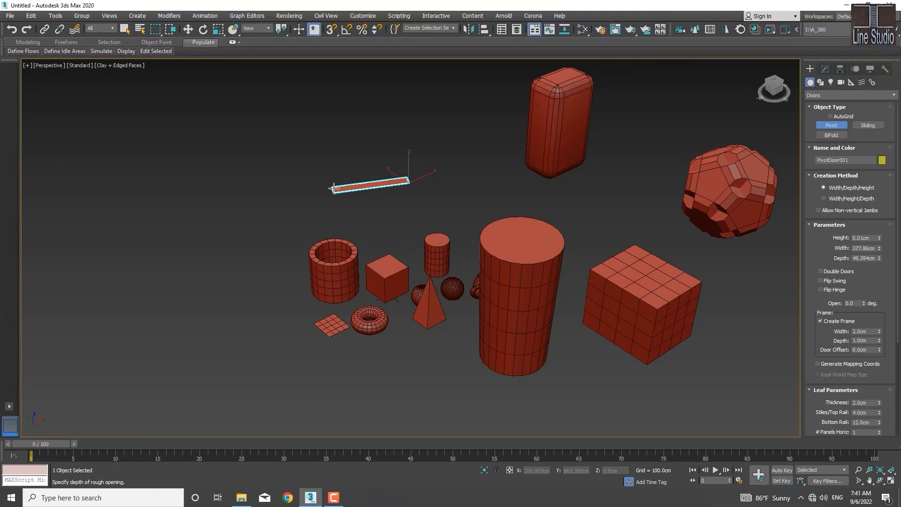
pyautogui.click(333, 188)
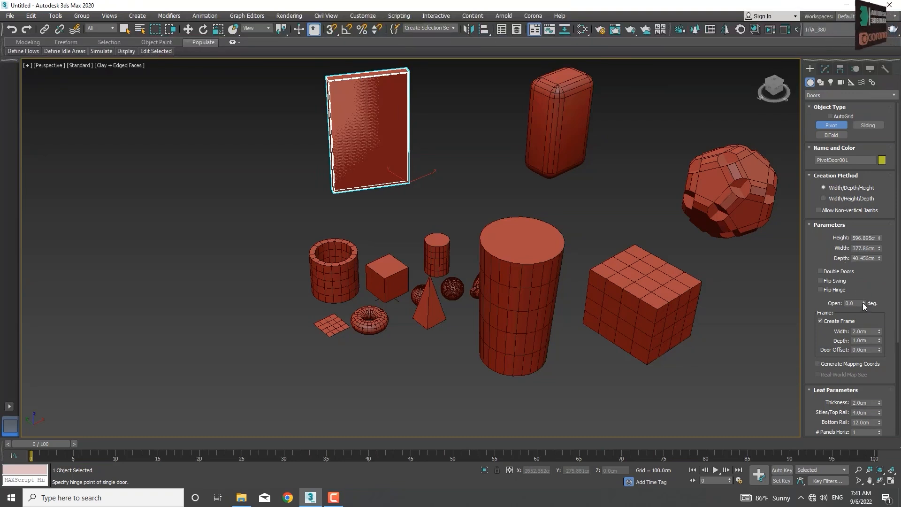
# Open the pivot door to 32 degrees and view it from several sides
pyautogui.moveTo(863, 301); pyautogui.dragTo(858, 353)
pyautogui.moveTo(857, 296); pyautogui.dragTo(845, 272)
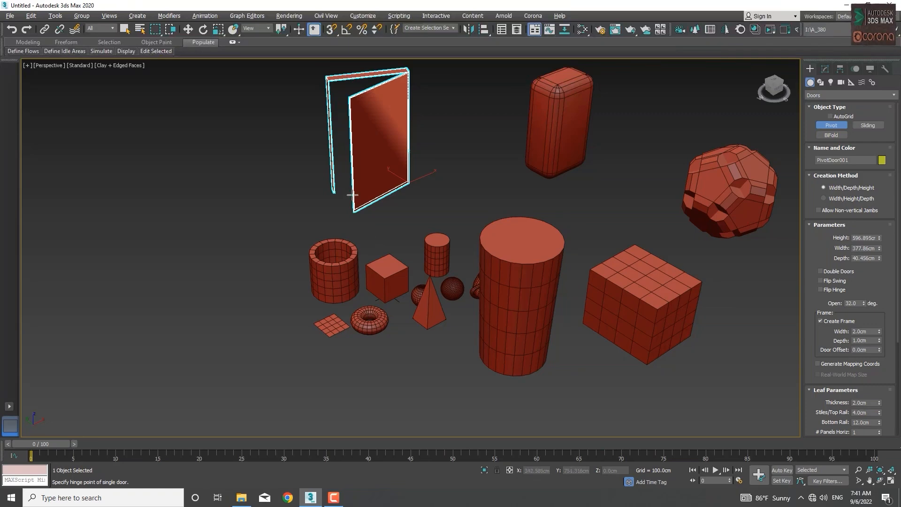
pyautogui.keyDown('alt'); pyautogui.moveTo(353, 195); pyautogui.dragTo(735, 166, button='middle'); pyautogui.keyUp('alt')
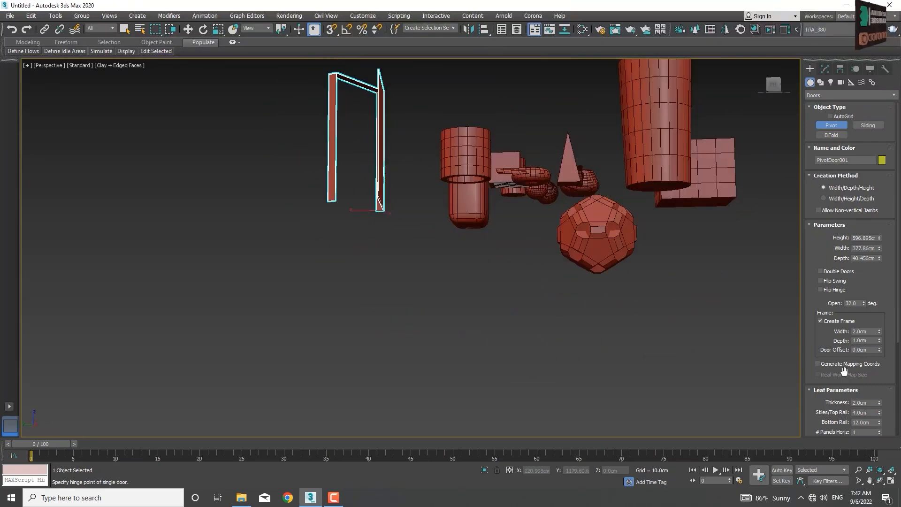
# Try Beveled panels on the door leaf, return to Glass panels and set the glass thickness to 0.23
pyautogui.moveTo(838, 378); pyautogui.dragTo(834, 257)
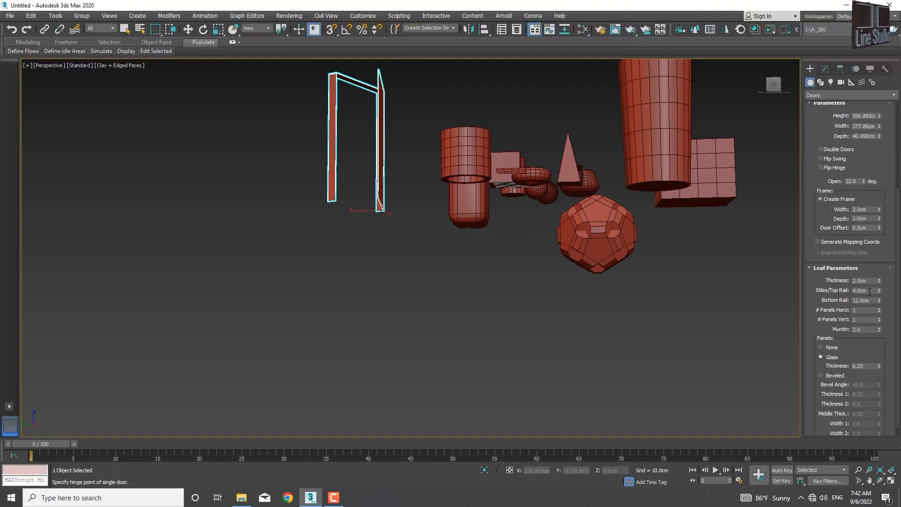
pyautogui.keyDown('alt'); pyautogui.moveTo(403, 219); pyautogui.dragTo(385, 253, button='middle'); pyautogui.keyUp('alt')
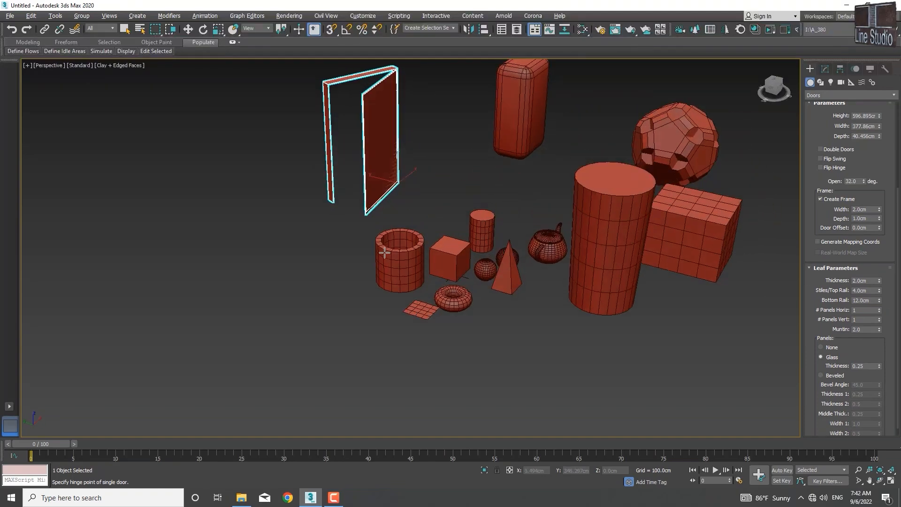
pyautogui.click(836, 375)
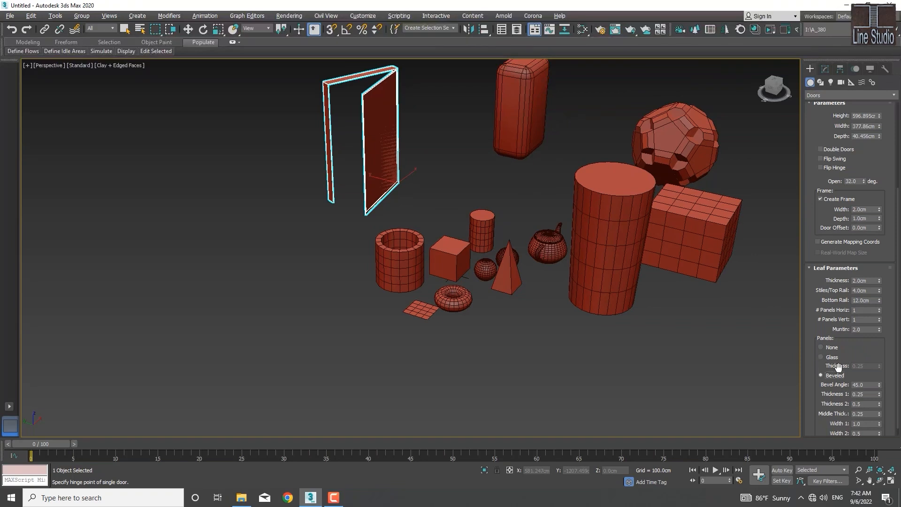
pyautogui.click(832, 358)
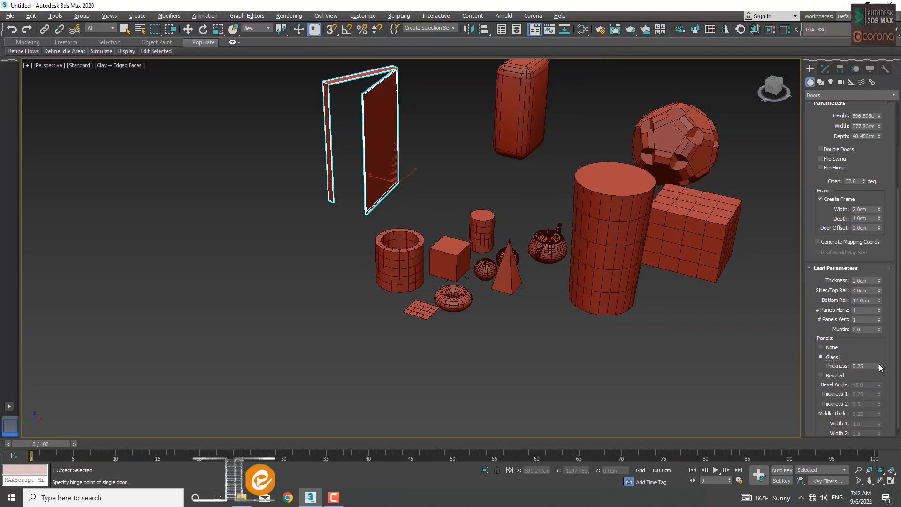
pyautogui.moveTo(880, 366); pyautogui.dragTo(879, 362)
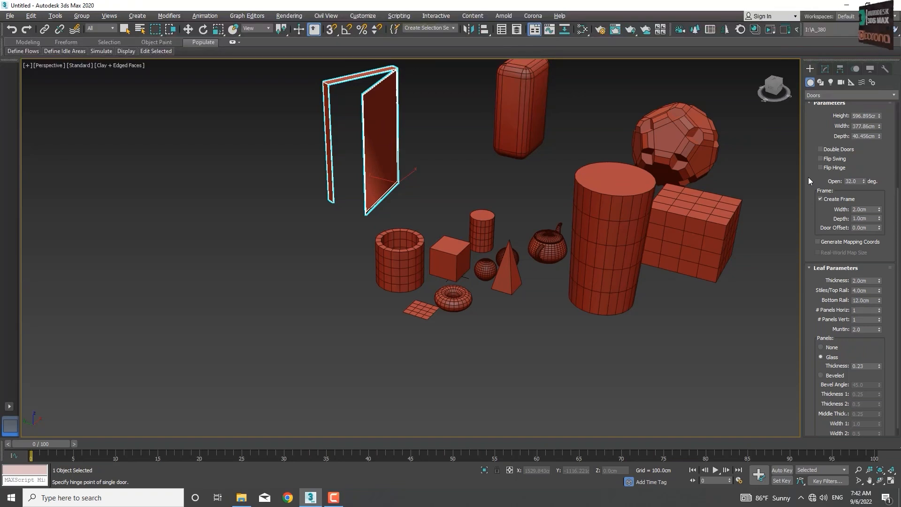
# Switch to the Windows category and create a Fixed window in front of the door, about 287 cm wide and 37 cm deep
pyautogui.moveTo(876, 192); pyautogui.dragTo(875, 285)
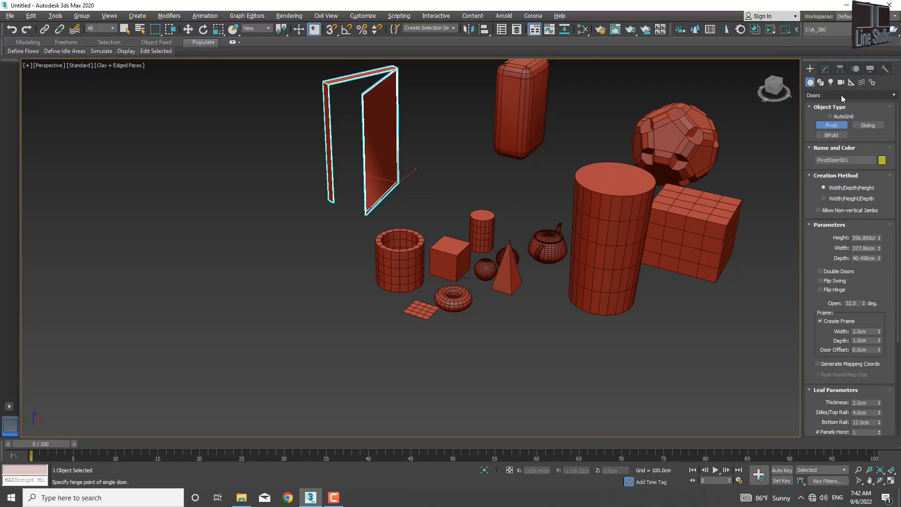
pyautogui.moveTo(881, 307); pyautogui.dragTo(889, 289)
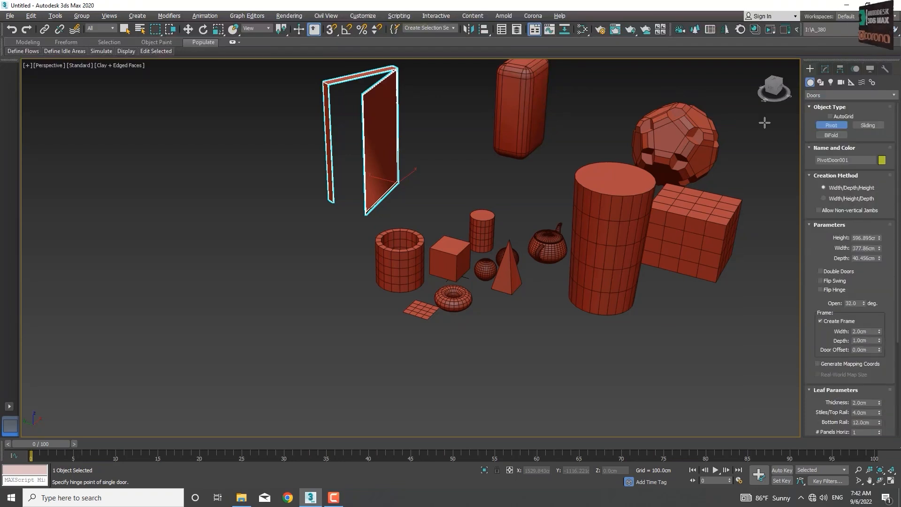
pyautogui.click(835, 95)
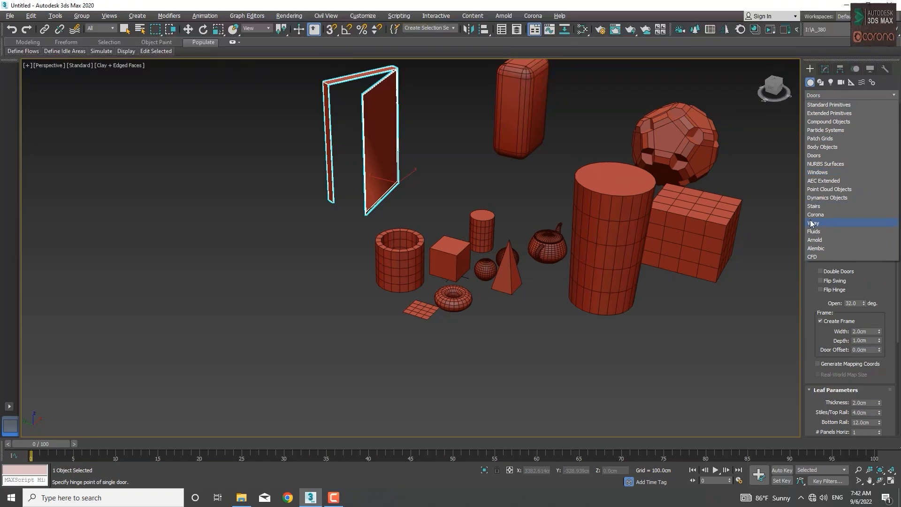
pyautogui.click(818, 173)
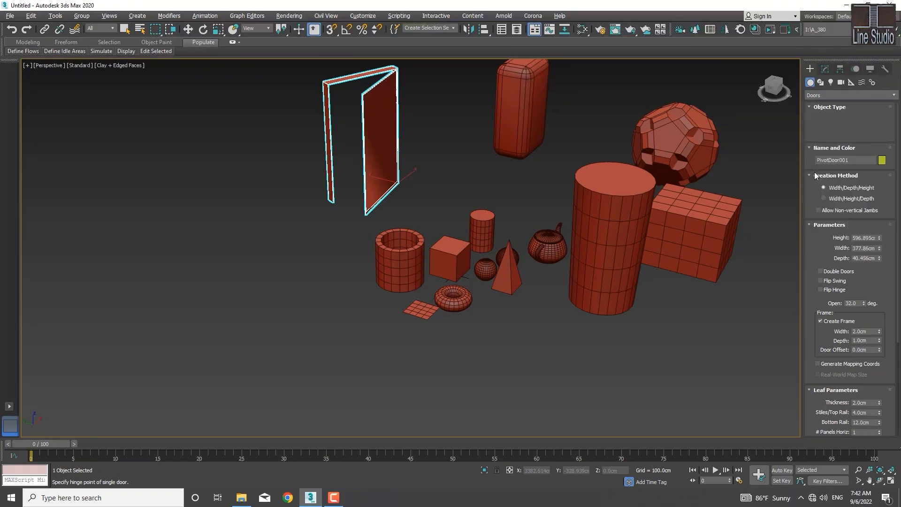
pyautogui.click(290, 283)
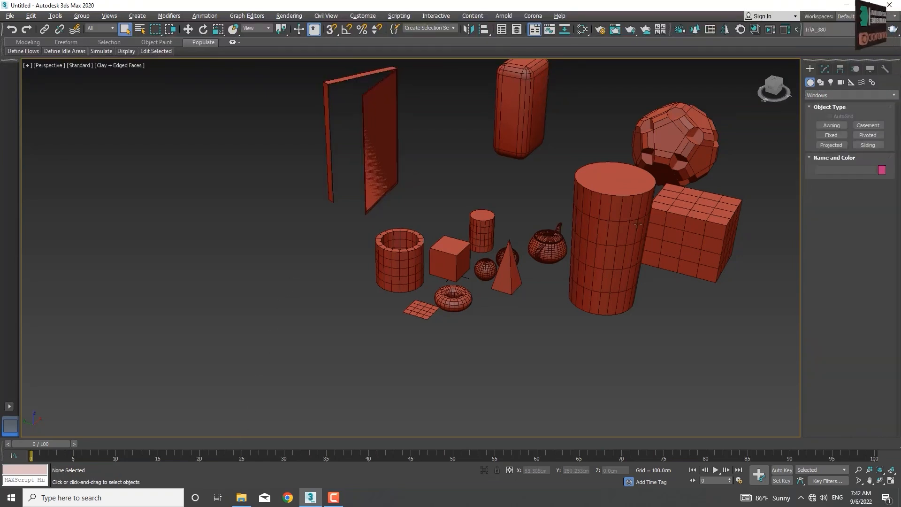
pyautogui.click(831, 135)
pyautogui.moveTo(273, 313); pyautogui.dragTo(230, 352)
pyautogui.click(236, 353)
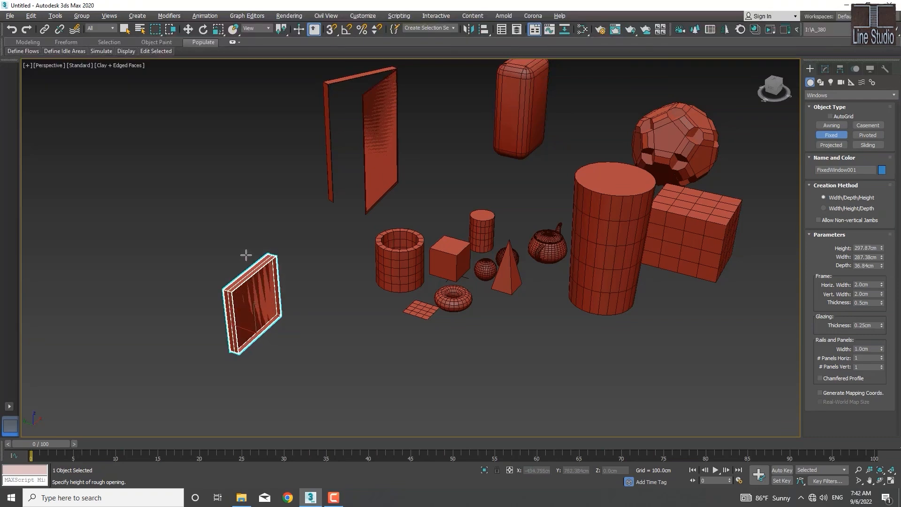
pyautogui.click(287, 313)
pyautogui.rightClick(288, 312)
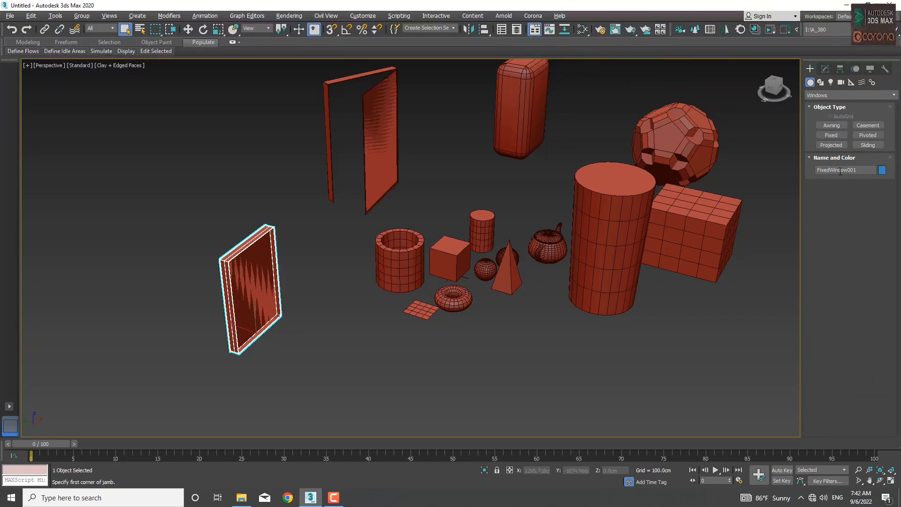
# Switch to the AEC Extended category and create a three-segment Wall beside the fixed window, 5 cm wide and 96 cm high
pyautogui.click(844, 96)
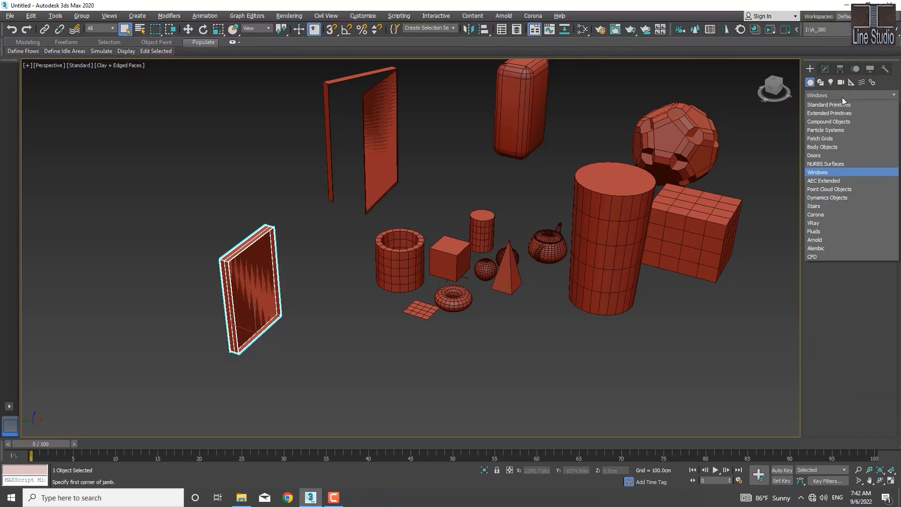
pyautogui.click(831, 180)
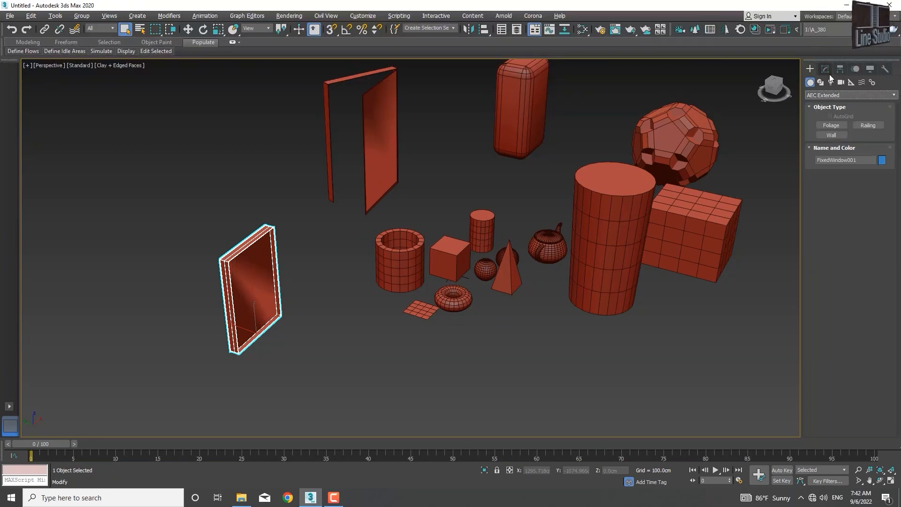
pyautogui.click(830, 136)
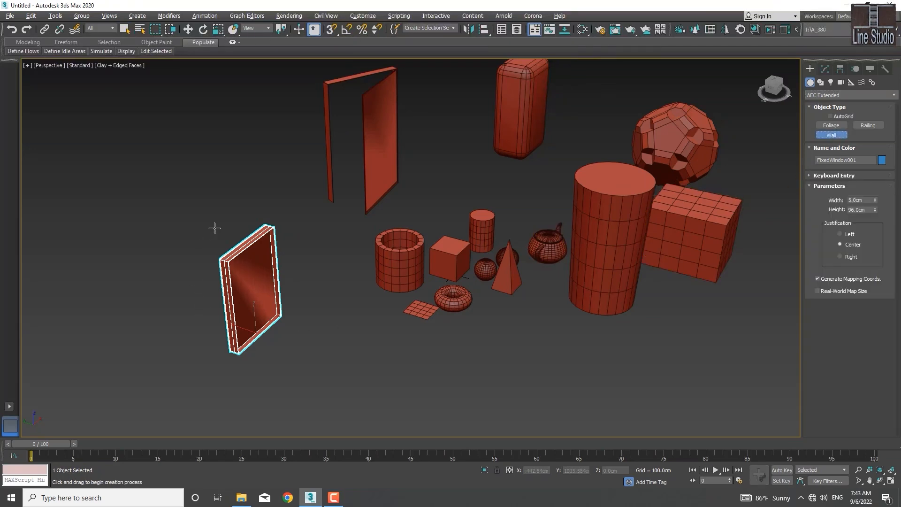
pyautogui.click(244, 192)
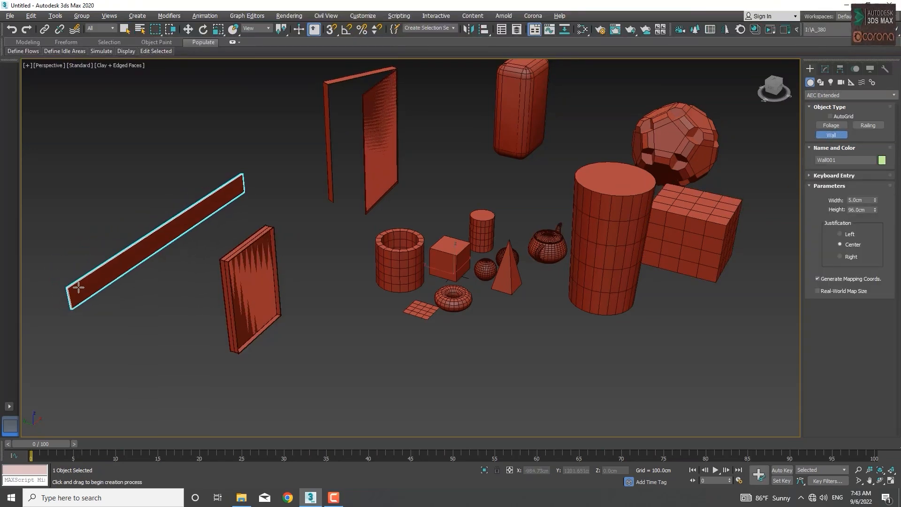
pyautogui.click(75, 289)
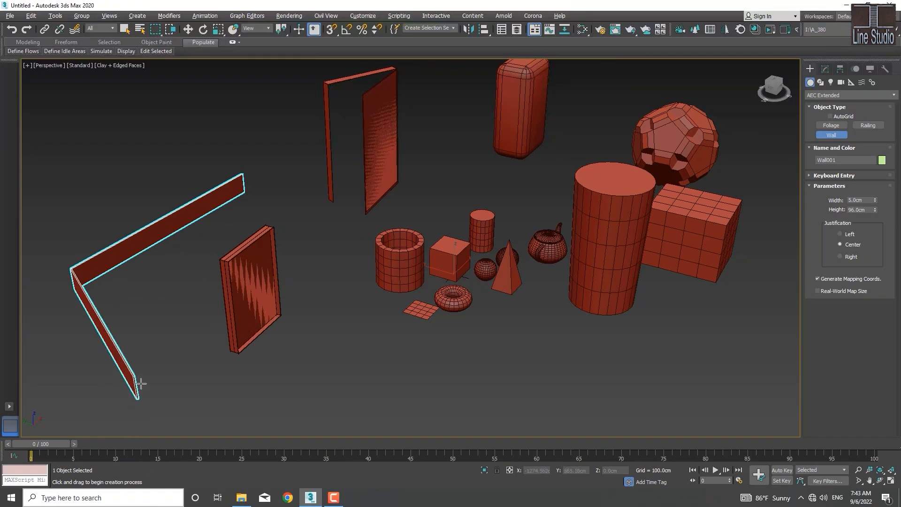
pyautogui.click(145, 346)
pyautogui.click(170, 323)
pyautogui.rightClick(170, 324)
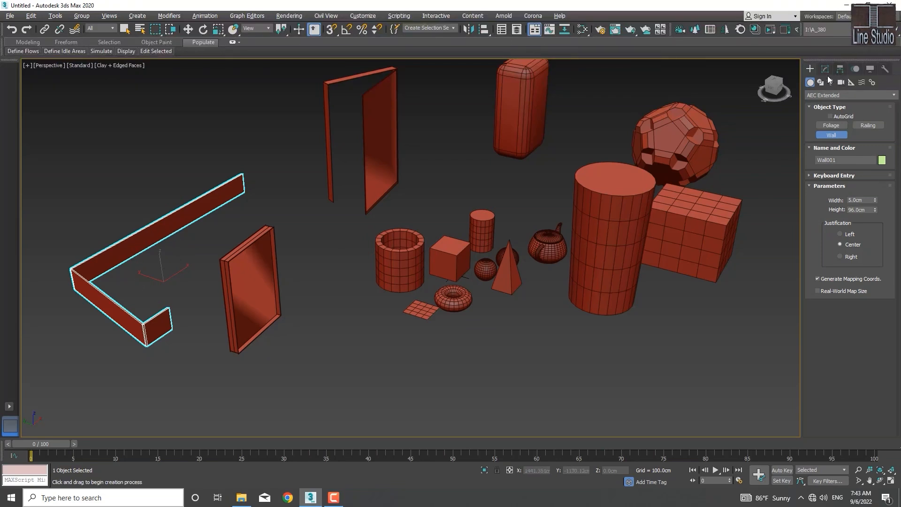
# Switch to the Windows category and create a Fixed window beside the short end wall, about 34 cm wide, 3 cm deep and 40 cm high
pyautogui.click(830, 94)
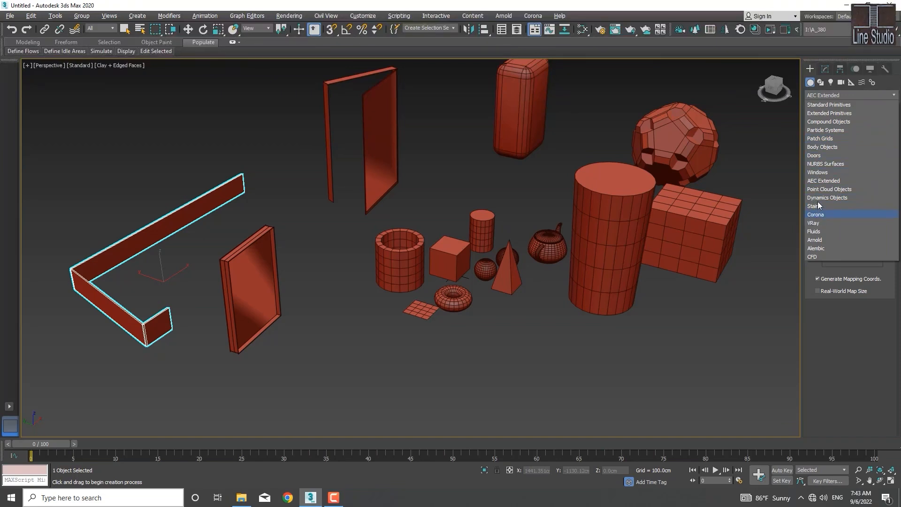
pyautogui.click(817, 173)
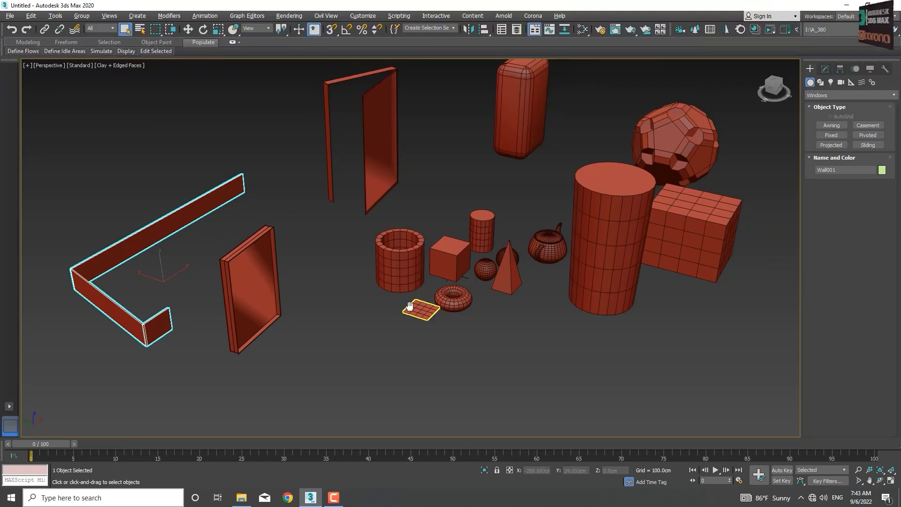
pyautogui.moveTo(412, 305); pyautogui.dragTo(414, 277, button='middle')
pyautogui.scroll(5, 160, 301)
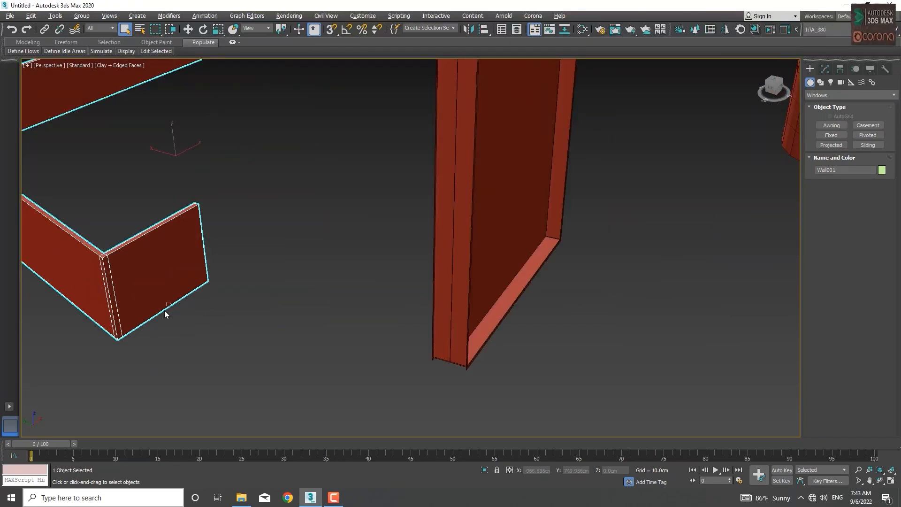
pyautogui.click(825, 126)
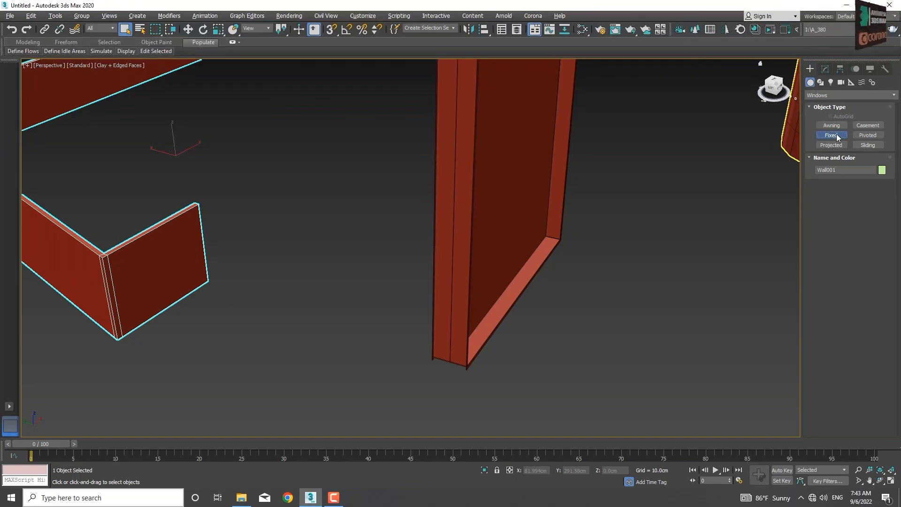
pyautogui.click(837, 134)
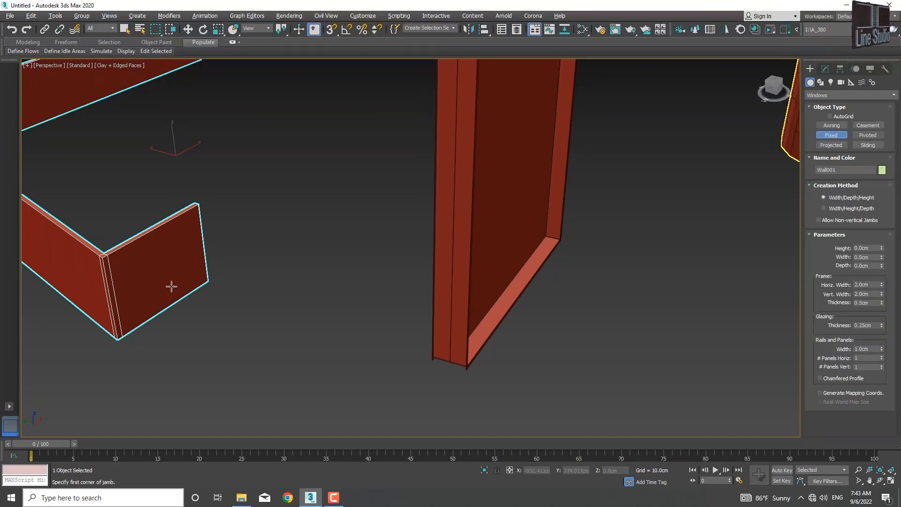
pyautogui.moveTo(171, 286); pyautogui.dragTo(149, 301)
pyautogui.click(148, 292)
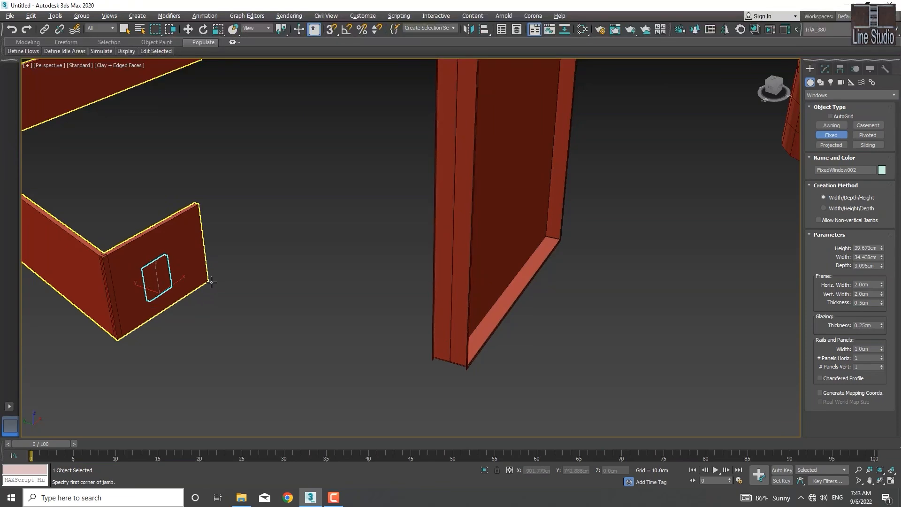
# Create another Fixed window directly in the short end wall, about 31 cm wide, 2 cm deep and 30 cm high
pyautogui.keyDown('alt'); pyautogui.moveTo(212, 282); pyautogui.dragTo(263, 307, button='middle'); pyautogui.keyUp('alt')
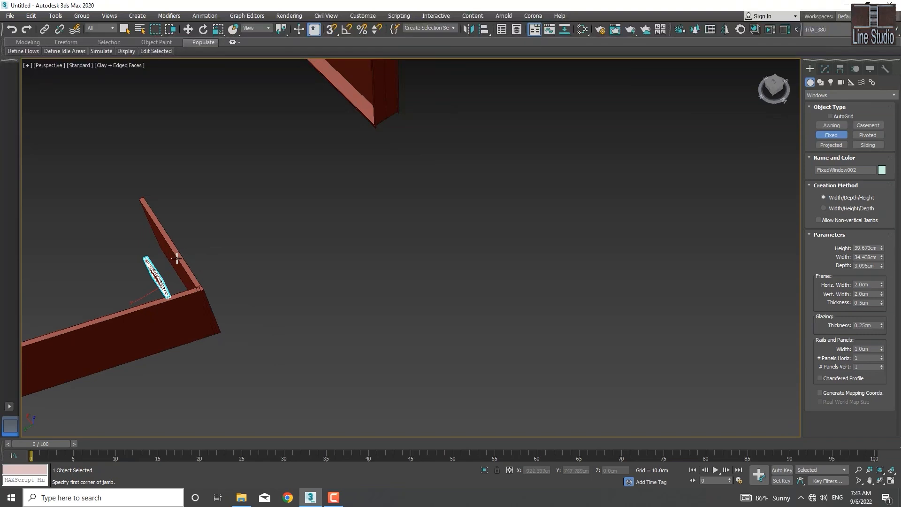
pyautogui.keyDown('alt'); pyautogui.moveTo(177, 258); pyautogui.dragTo(184, 287, button='middle'); pyautogui.keyUp('alt')
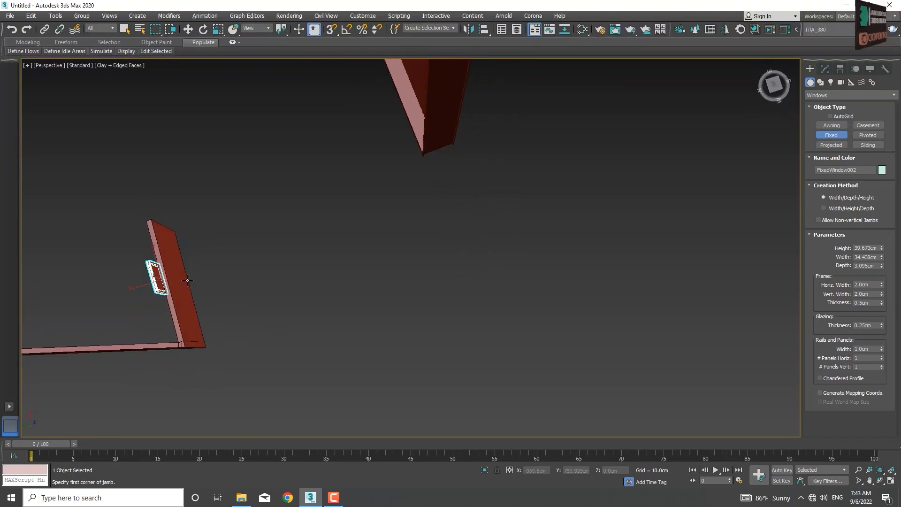
pyautogui.moveTo(188, 280); pyautogui.dragTo(193, 308)
pyautogui.click(192, 308)
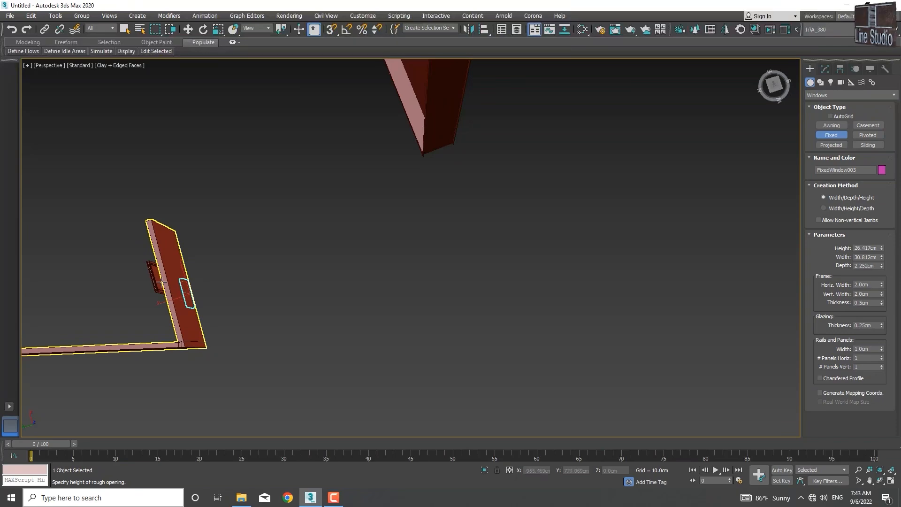
# Finish window creation and delete the detached window standing in front of the short end wall
pyautogui.keyDown('alt'); pyautogui.moveTo(201, 334); pyautogui.dragTo(328, 308, button='middle'); pyautogui.keyUp('alt')
pyautogui.scroll(5, 182, 297)
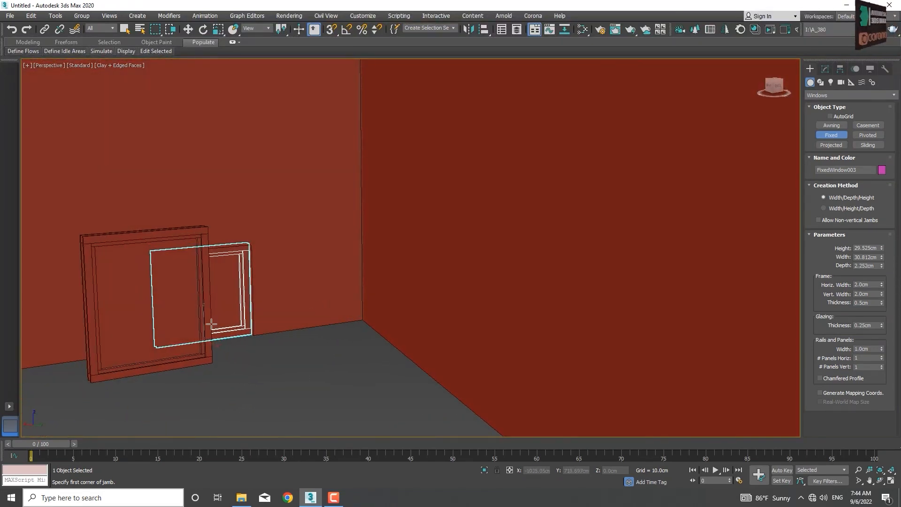
pyautogui.rightClick(210, 323)
pyautogui.click(210, 323)
pyautogui.press('Delete')
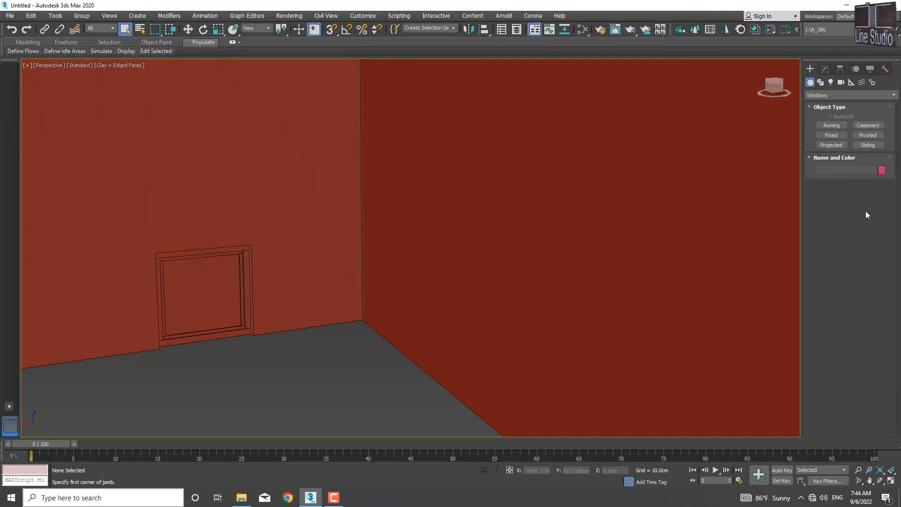
# Switch to the Doors category and create a Pivot door in the middle wall segment, about 56 cm wide, 5.5 cm deep and 67 cm high
pyautogui.click(833, 94)
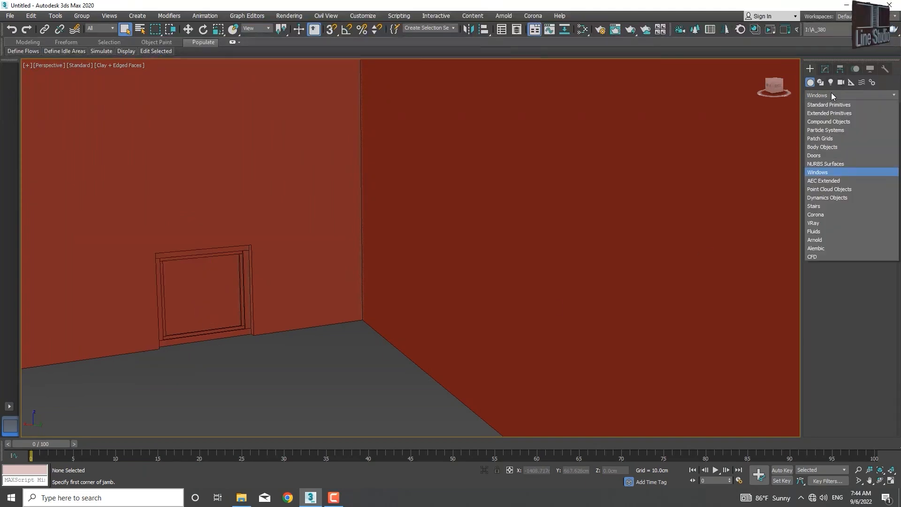
pyautogui.click(821, 156)
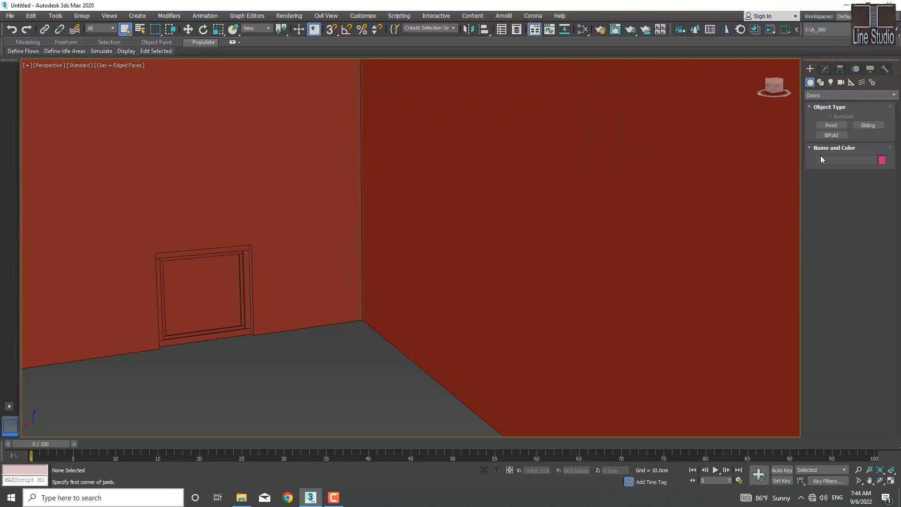
pyautogui.click(838, 125)
pyautogui.keyDown('alt'); pyautogui.moveTo(386, 388); pyautogui.dragTo(422, 378, button='middle'); pyautogui.keyUp('alt')
pyautogui.scroll(-3, 483, 334)
pyautogui.moveTo(478, 326); pyautogui.dragTo(330, 269, button='middle')
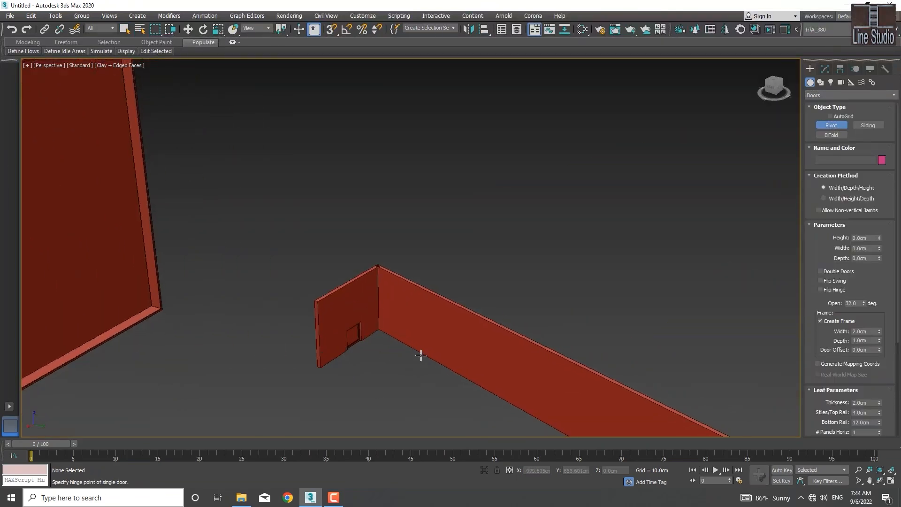
pyautogui.moveTo(424, 356); pyautogui.dragTo(454, 372)
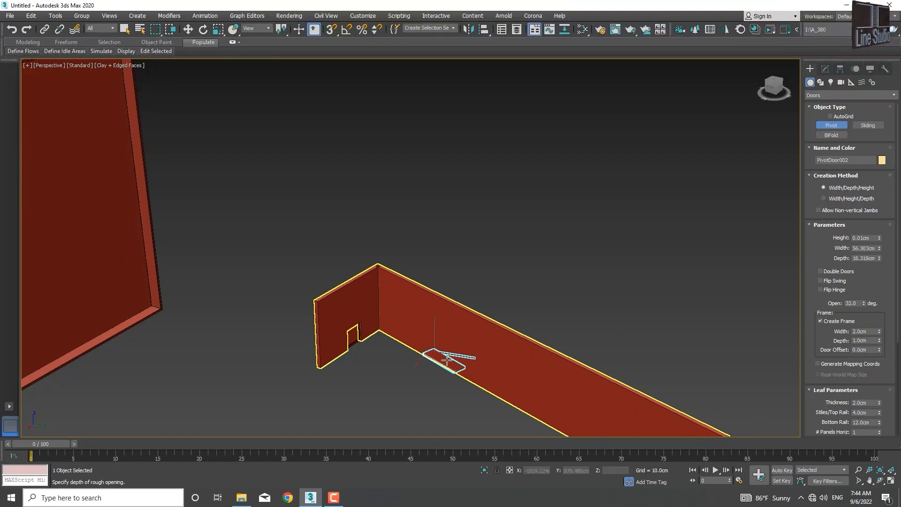
pyautogui.click(442, 361)
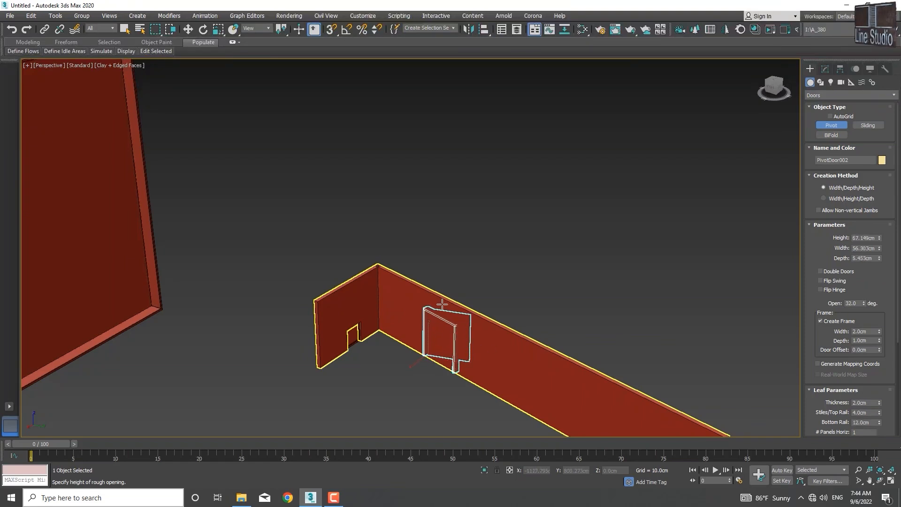
pyautogui.click(442, 314)
# End door creation and examine the pivot door and its wall opening from several sides, ending with a view of the whole scene
pyautogui.keyDown('alt'); pyautogui.moveTo(436, 379); pyautogui.dragTo(386, 308, button='middle'); pyautogui.keyUp('alt')
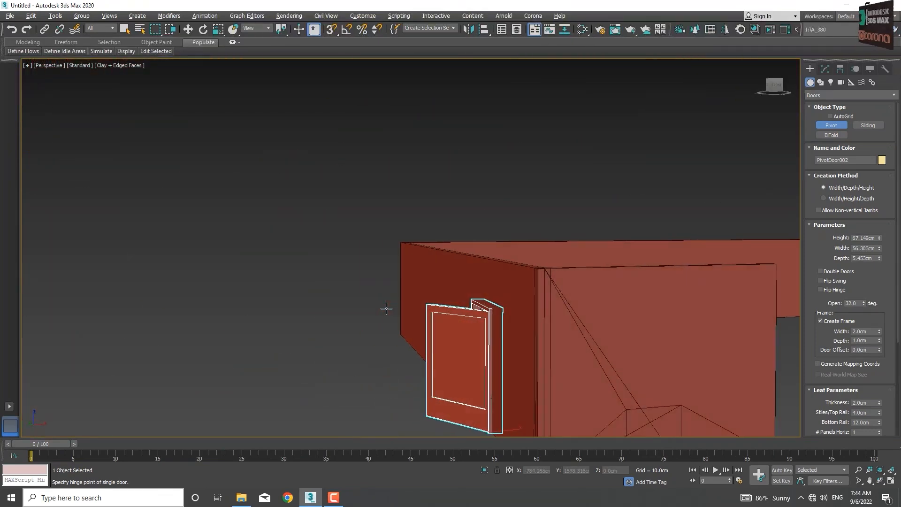
pyautogui.moveTo(437, 369); pyautogui.dragTo(374, 268, button='middle')
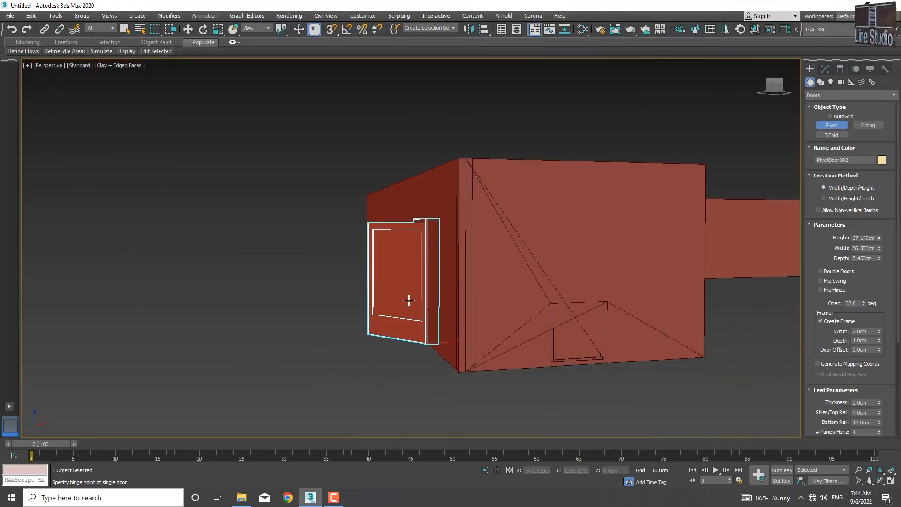
pyautogui.rightClick(519, 389)
pyautogui.scroll(-4, 405, 337)
pyautogui.keyDown('alt'); pyautogui.moveTo(395, 341); pyautogui.dragTo(434, 370, button='middle'); pyautogui.keyUp('alt')
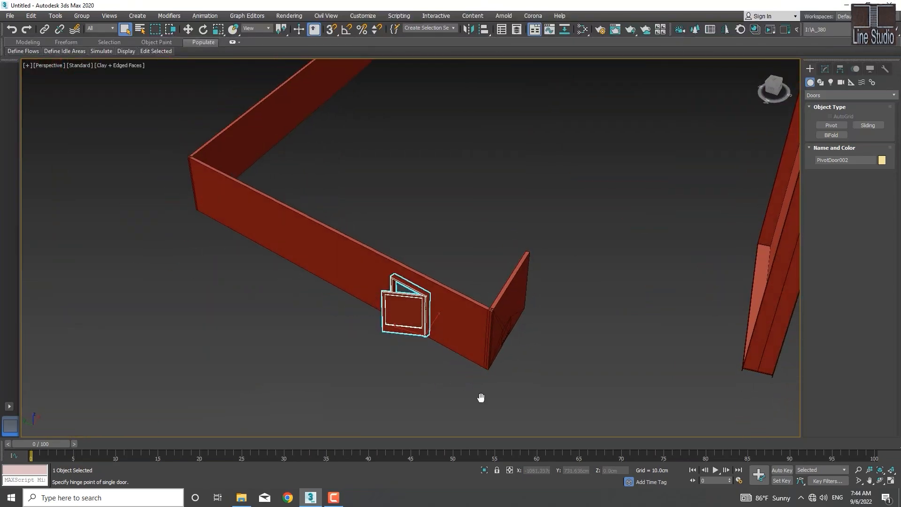
pyautogui.keyDown('alt'); pyautogui.moveTo(481, 396); pyautogui.dragTo(424, 388, button='middle'); pyautogui.keyUp('alt')
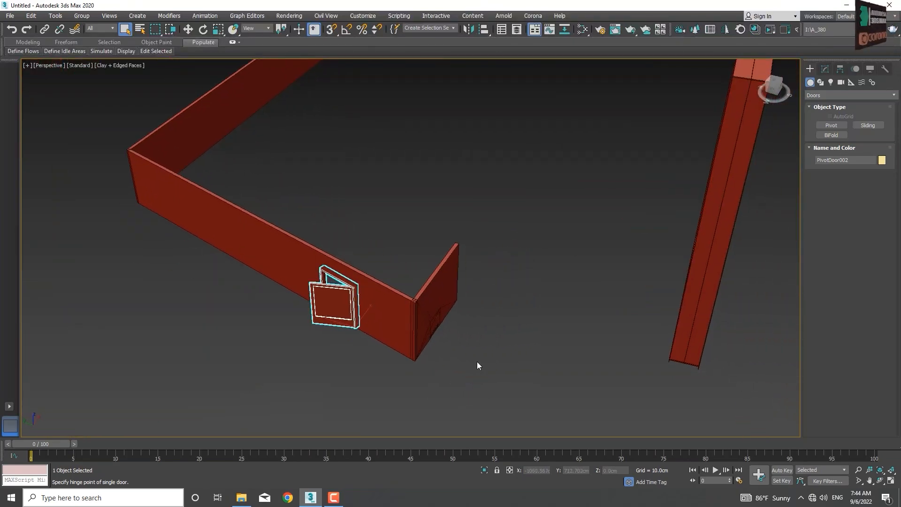
pyautogui.keyDown('alt'); pyautogui.moveTo(513, 338); pyautogui.dragTo(510, 304, button='middle'); pyautogui.keyUp('alt')
pyautogui.scroll(-10, 510, 306)
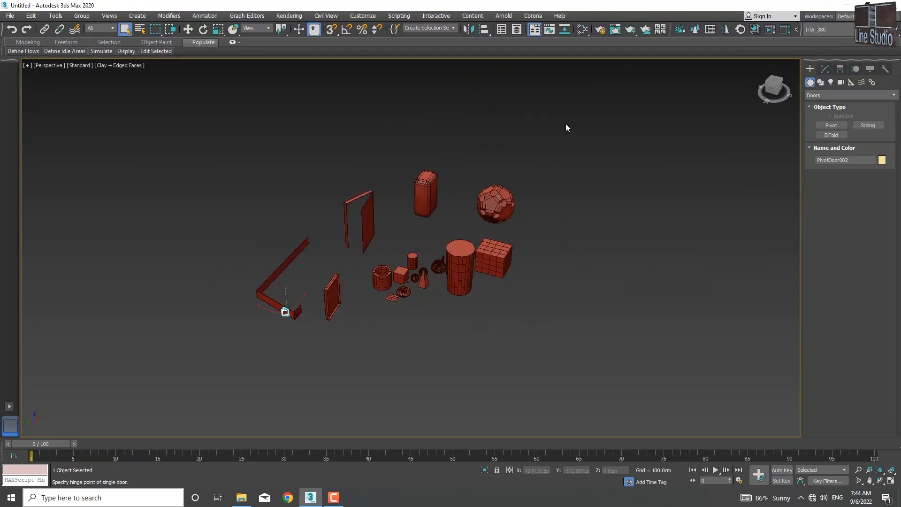
# Switch to spline shapes and draw a Rectangle in front of the large box, about 680 cm long and 1782 cm wide
pyautogui.click(821, 83)
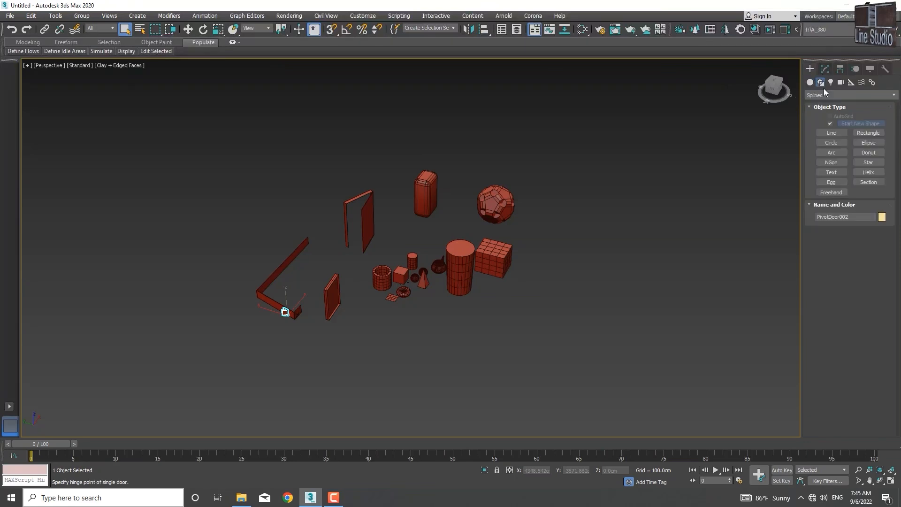
pyautogui.click(869, 133)
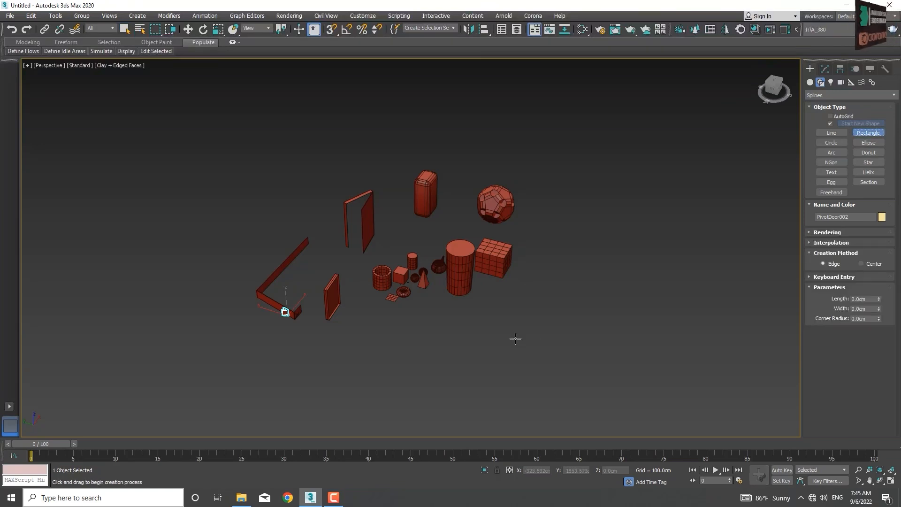
pyautogui.moveTo(558, 273); pyautogui.dragTo(572, 400)
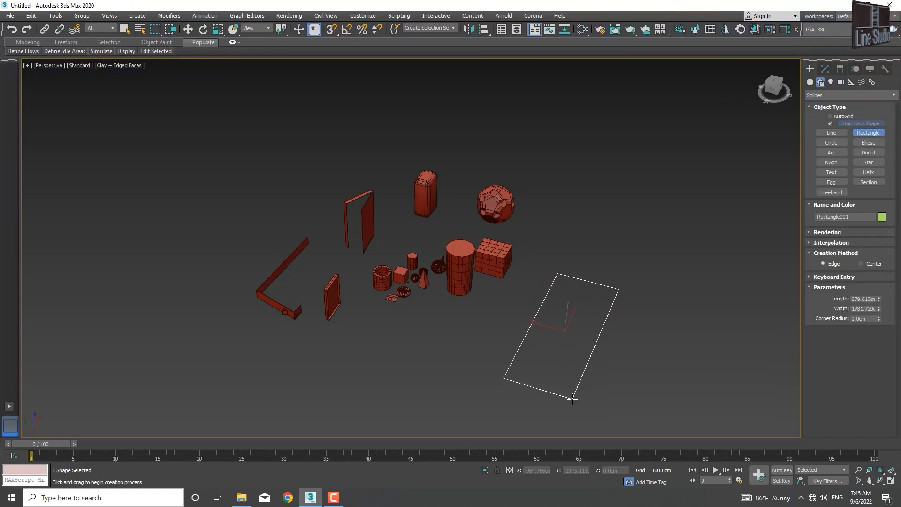
# Draw an open Line spline with mixed curved and straight segments, starting behind the rectangle, looping in front of the primitives and back around the rectangle
pyautogui.click(831, 133)
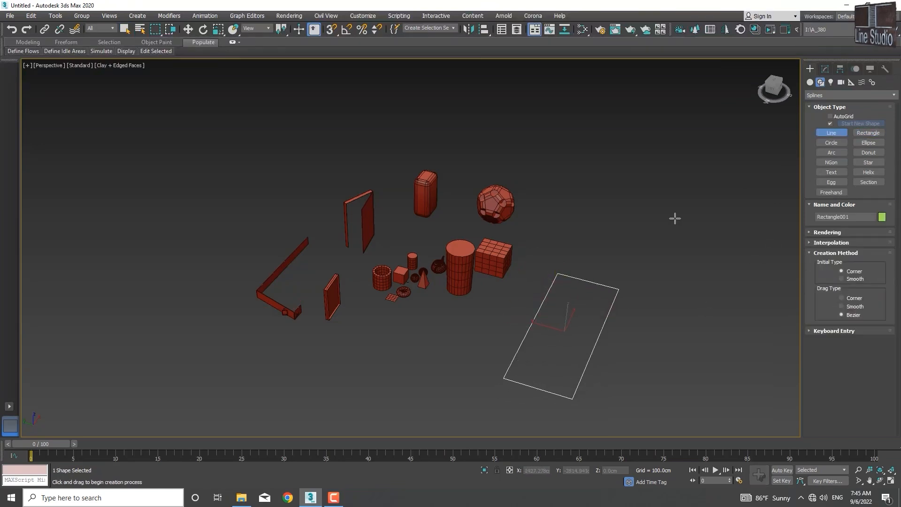
pyautogui.click(626, 216)
pyautogui.moveTo(552, 285); pyautogui.dragTo(558, 303)
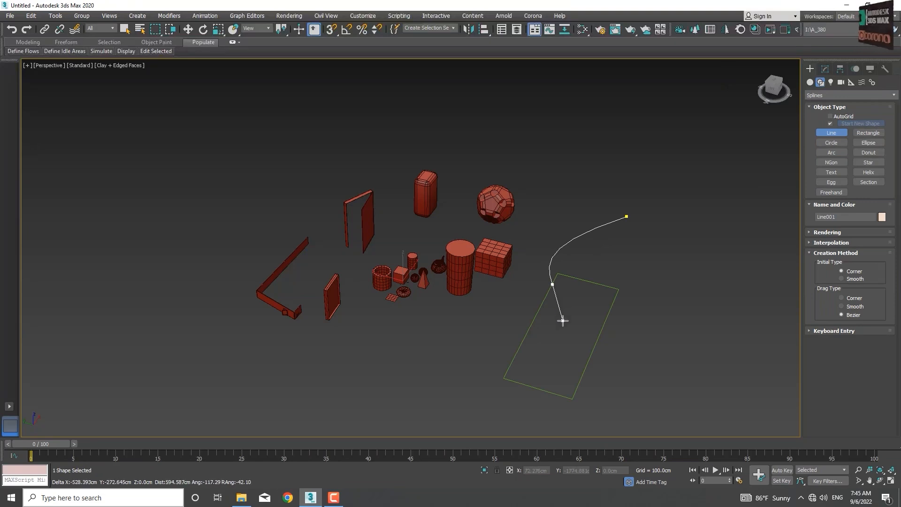
pyautogui.click(562, 320)
pyautogui.click(509, 343)
pyautogui.click(415, 295)
pyautogui.click(395, 324)
pyautogui.click(416, 363)
pyautogui.click(439, 368)
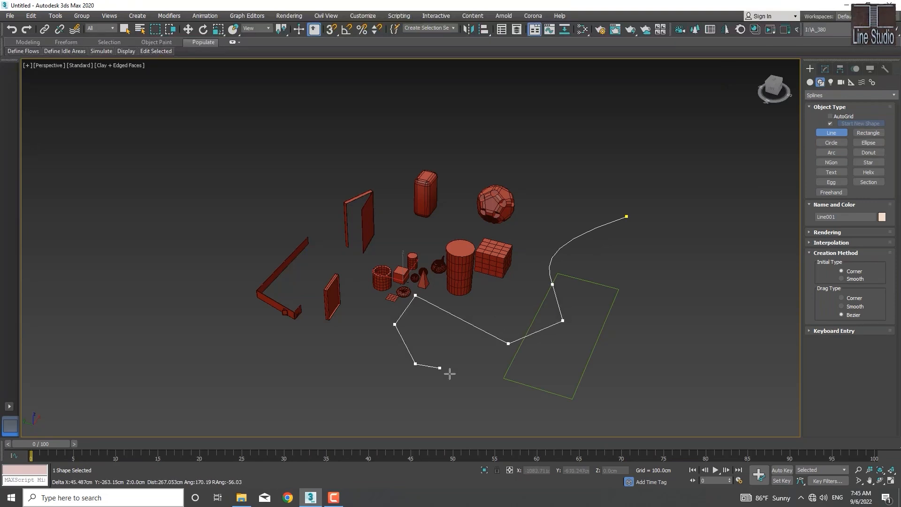
pyautogui.click(453, 374)
pyautogui.click(617, 281)
pyautogui.click(632, 290)
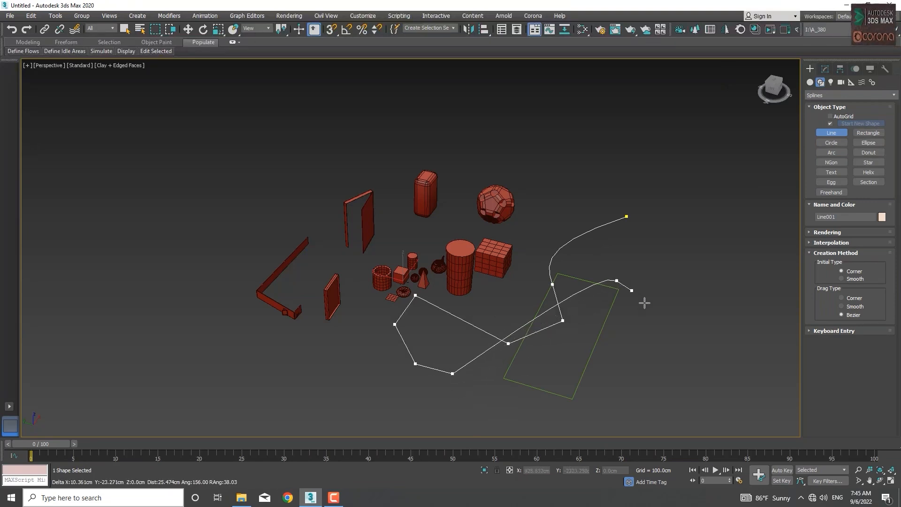
pyautogui.moveTo(645, 303); pyautogui.dragTo(656, 330)
pyautogui.click(636, 359)
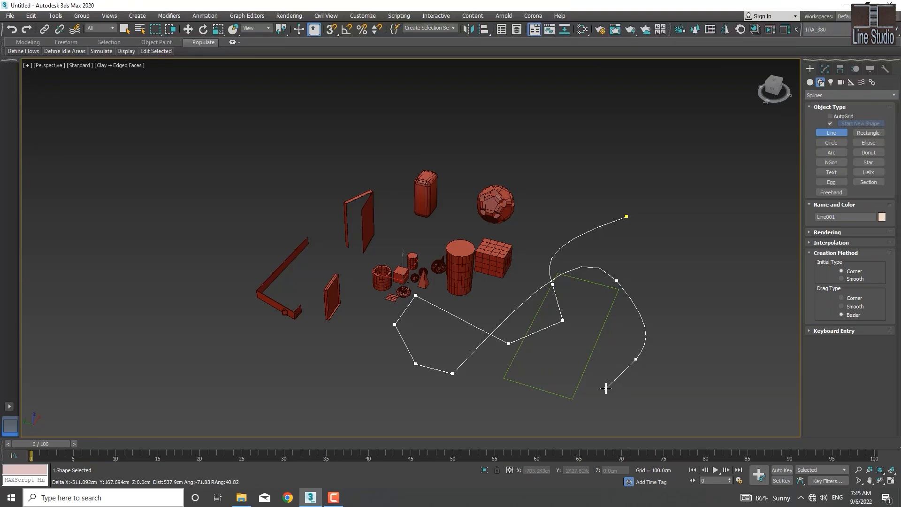
pyautogui.click(601, 389)
pyautogui.click(484, 427)
pyautogui.rightClick(451, 398)
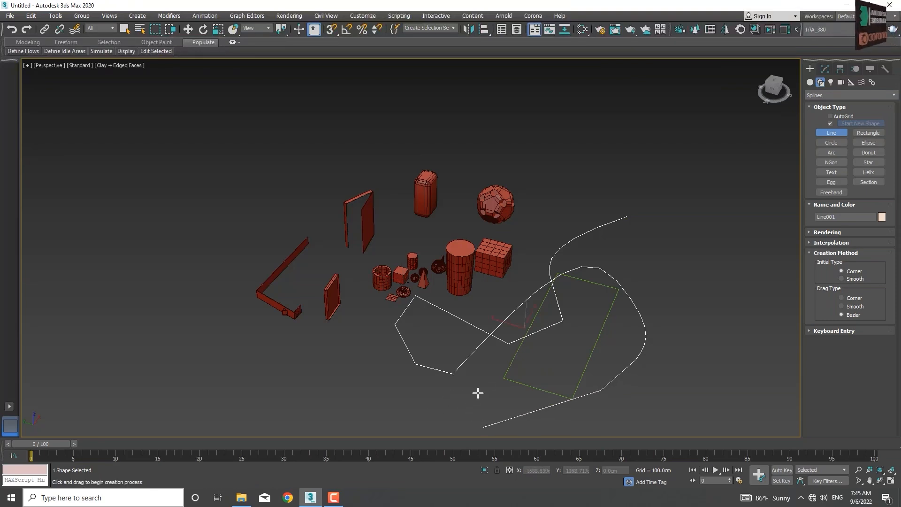
# Draw an Ellipse behind the line spline, about 804 cm long and 1281 cm wide
pyautogui.keyDown('alt'); pyautogui.moveTo(515, 332); pyautogui.dragTo(527, 203, button='middle'); pyautogui.keyUp('alt')
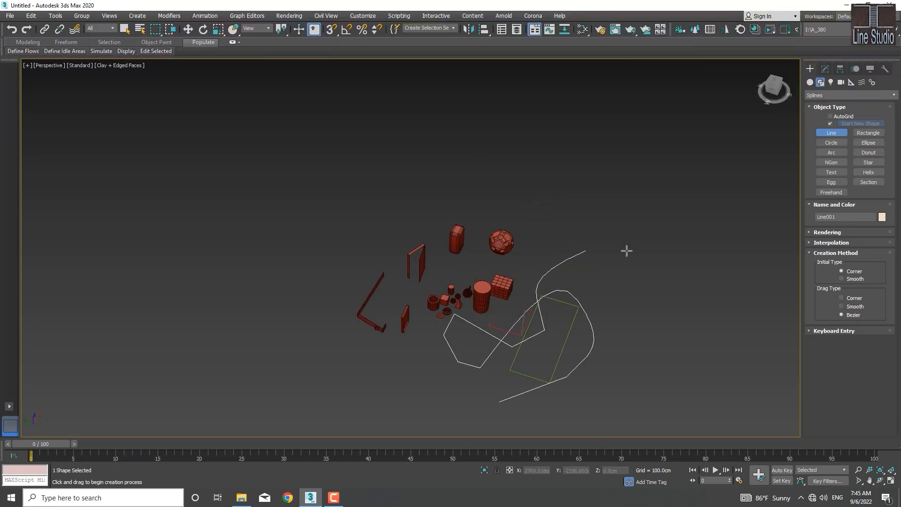
pyautogui.moveTo(549, 295); pyautogui.dragTo(527, 288, button='middle')
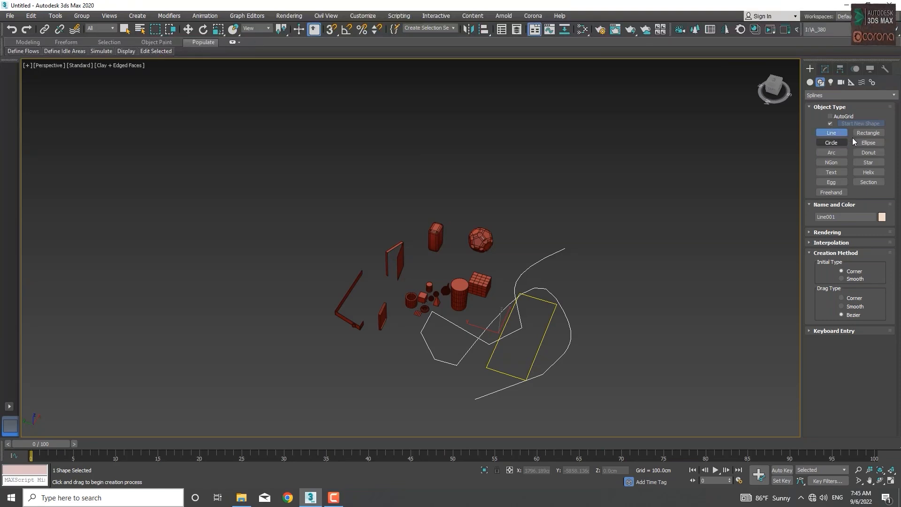
pyautogui.click(870, 143)
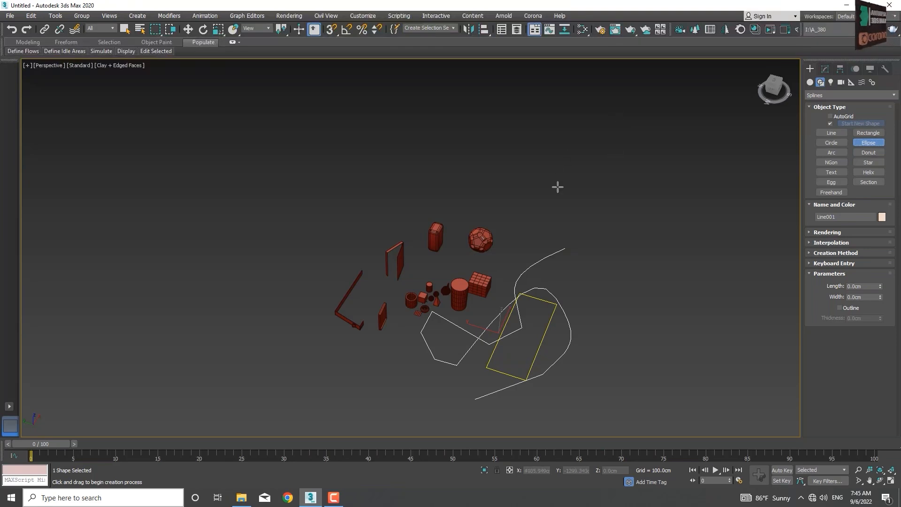
pyautogui.moveTo(571, 177); pyautogui.dragTo(506, 191)
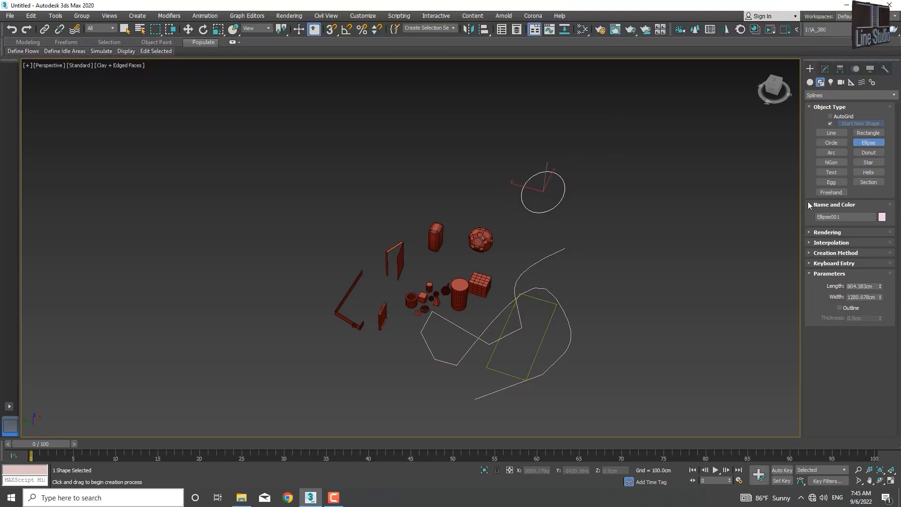
# Draw a Donut spline beside the ellipse with radii of about 1398 cm and 1095 cm, and end shape creation
pyautogui.click(829, 134)
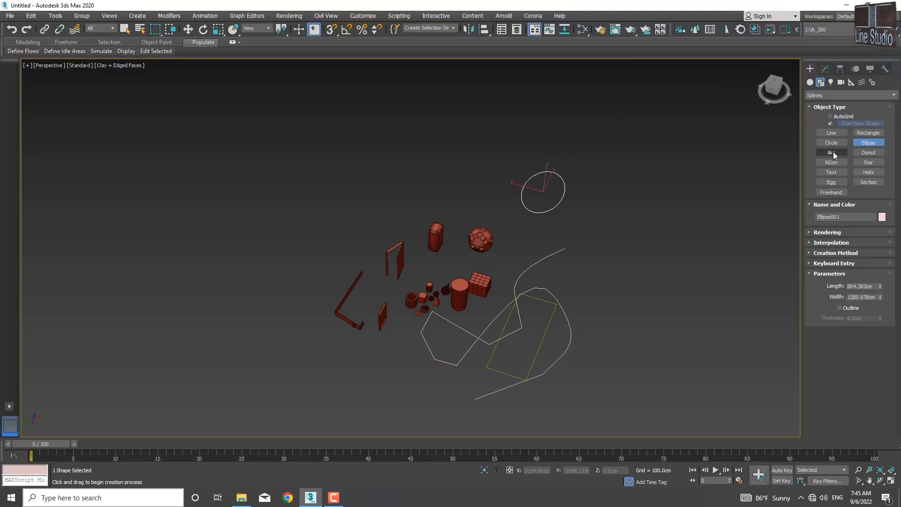
pyautogui.click(869, 152)
pyautogui.moveTo(661, 263); pyautogui.dragTo(633, 313)
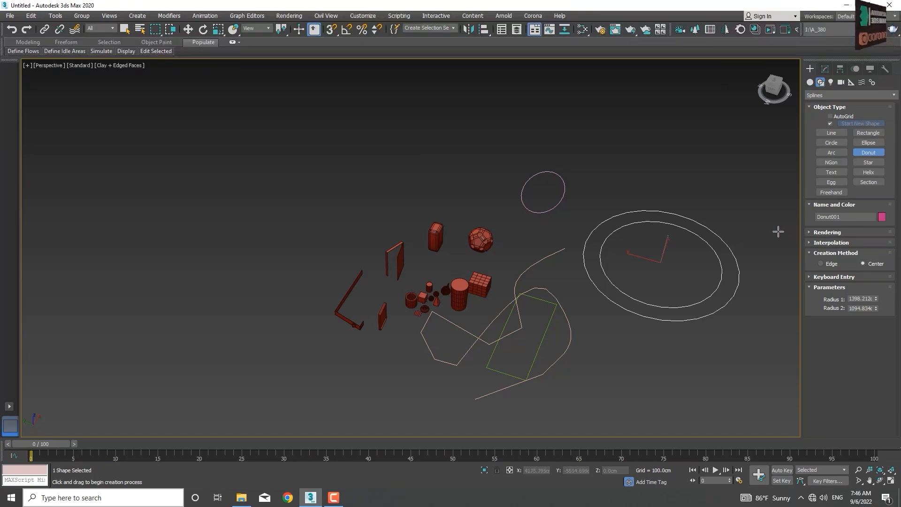
pyautogui.rightClick(754, 200)
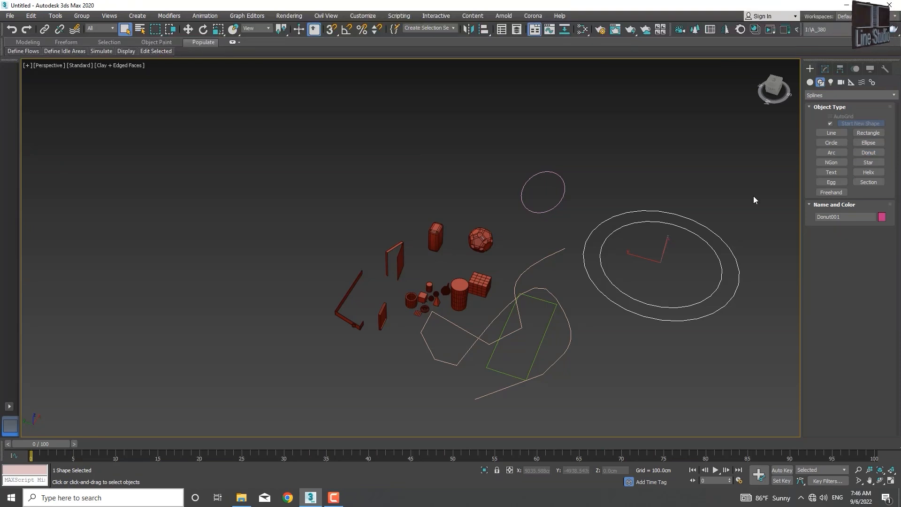
# Look through the Lights, Cameras and Geometry creation categories and the donut's parameters, ending in the Splines category
pyautogui.click(831, 83)
pyautogui.click(841, 83)
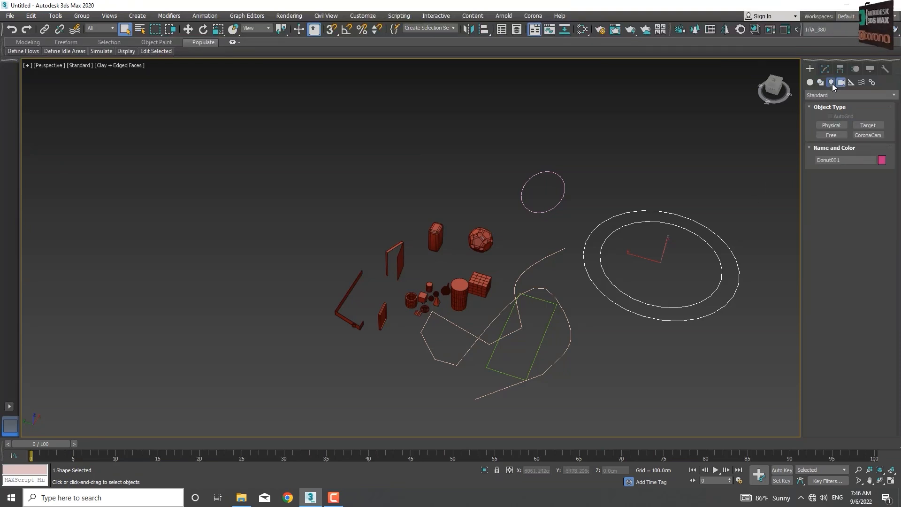
pyautogui.click(831, 83)
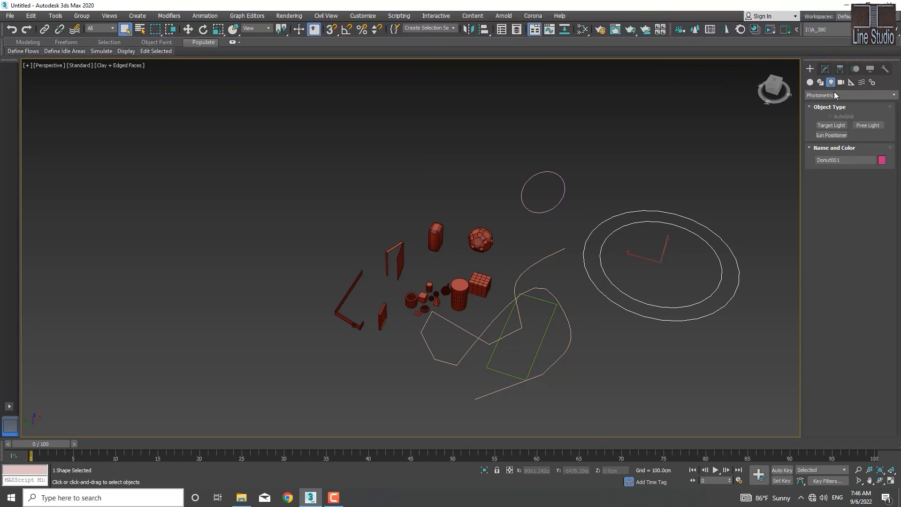
pyautogui.click(825, 69)
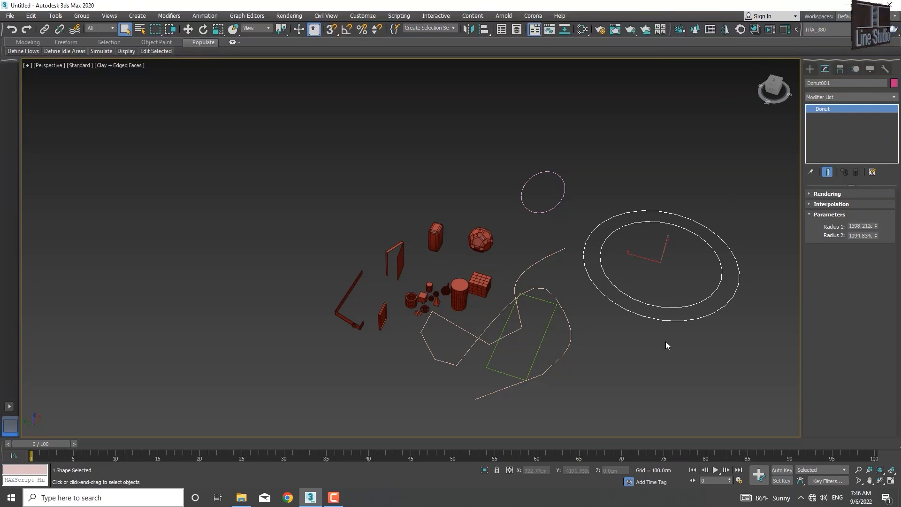
pyautogui.moveTo(666, 345); pyautogui.dragTo(608, 333, button='middle')
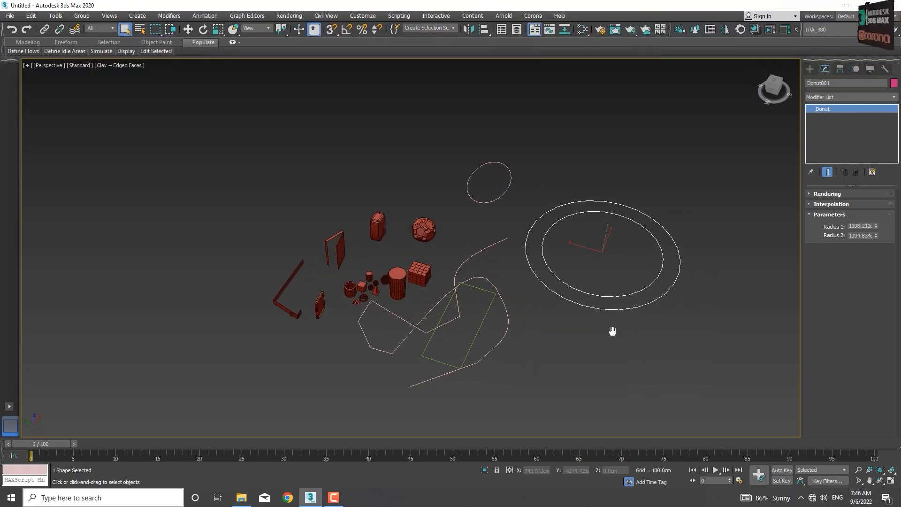
pyautogui.click(810, 69)
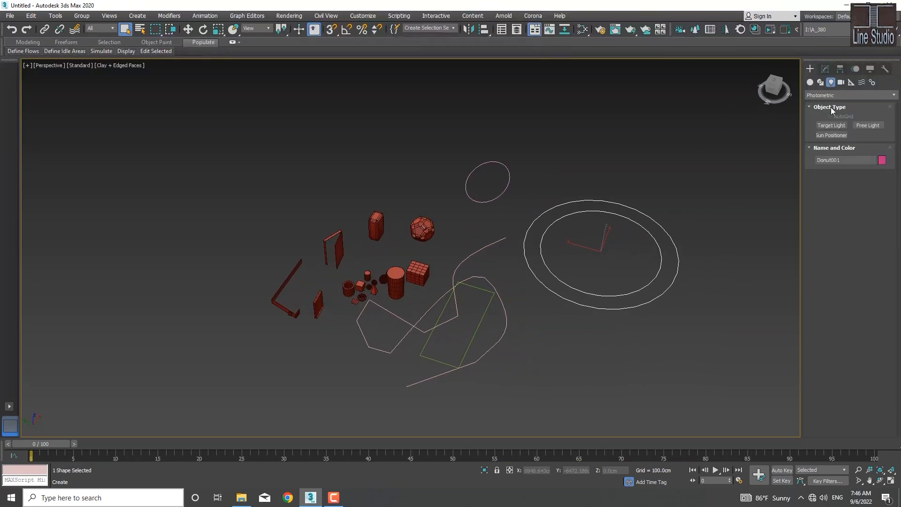
pyautogui.click(810, 82)
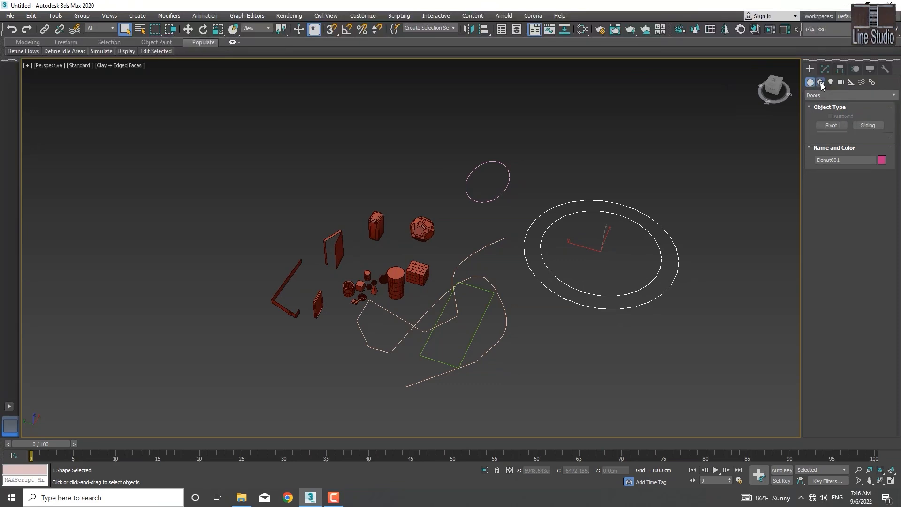
pyautogui.click(820, 82)
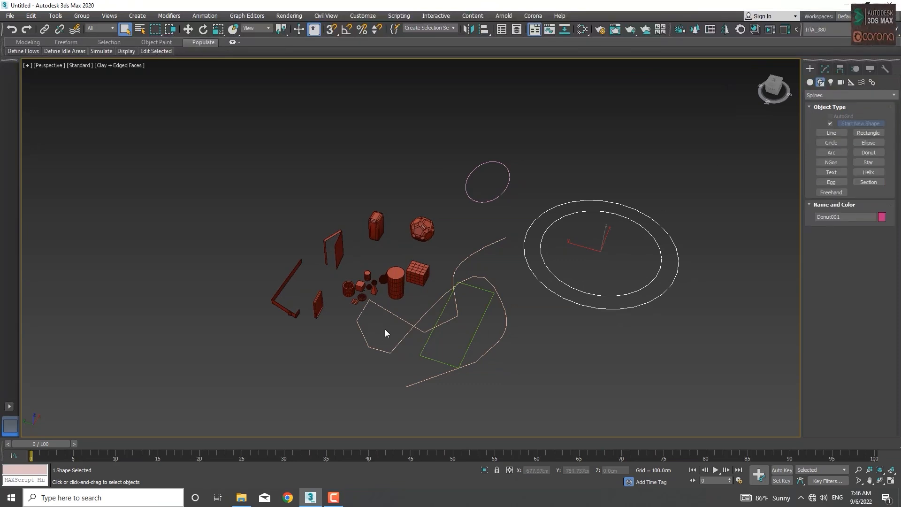
# Examine the small primitives up close and the whole scene with its splines, briefly selecting all objects and clearing the selection
pyautogui.scroll(8, 386, 328)
pyautogui.scroll(4, 404, 291)
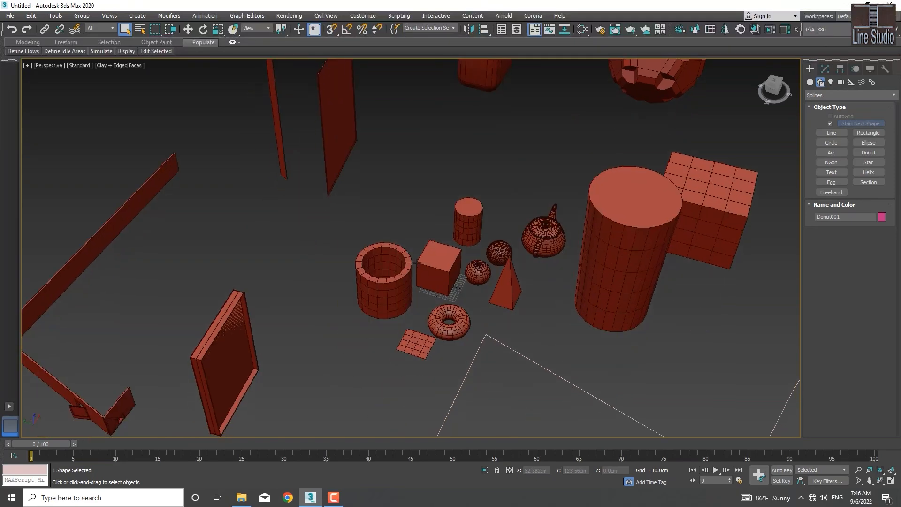
pyautogui.scroll(-10, 417, 263)
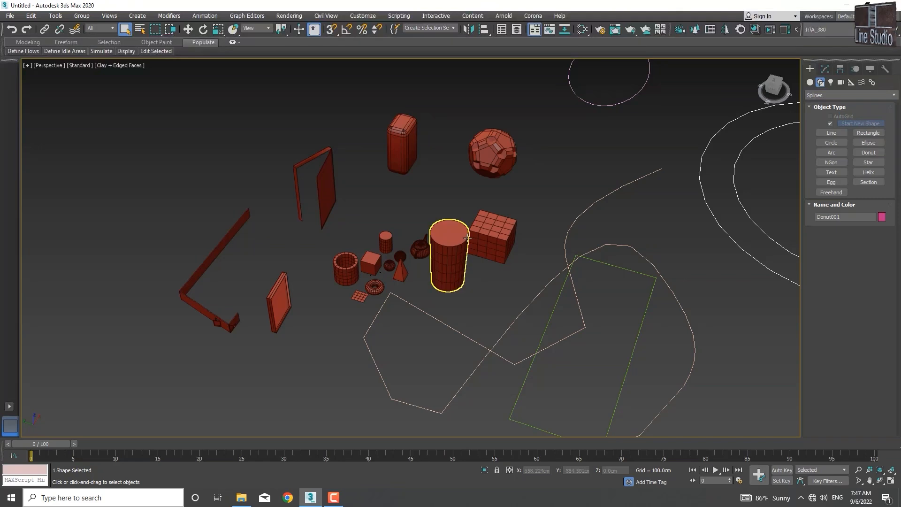
pyautogui.scroll(-6, 507, 329)
pyautogui.moveTo(527, 310); pyautogui.dragTo(489, 307, button='middle')
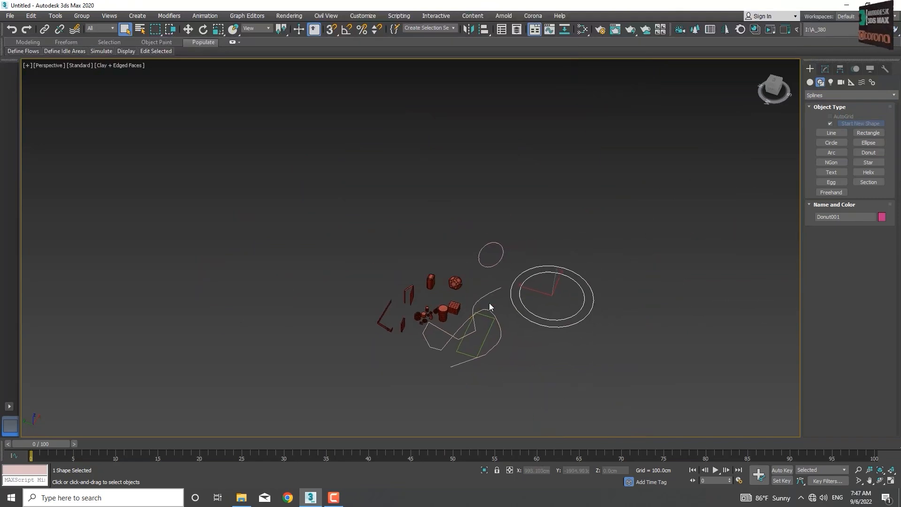
pyautogui.moveTo(288, 375); pyautogui.dragTo(286, 374)
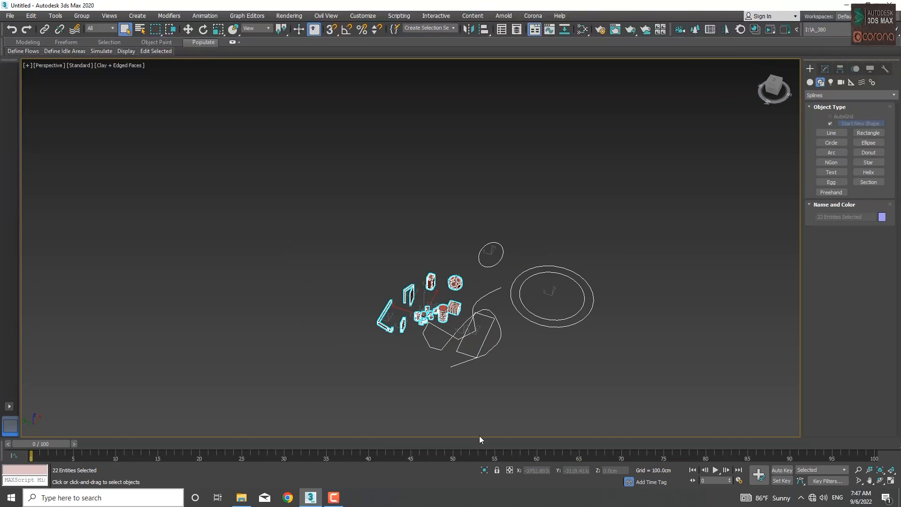
pyautogui.click(475, 376)
pyautogui.scroll(6, 471, 297)
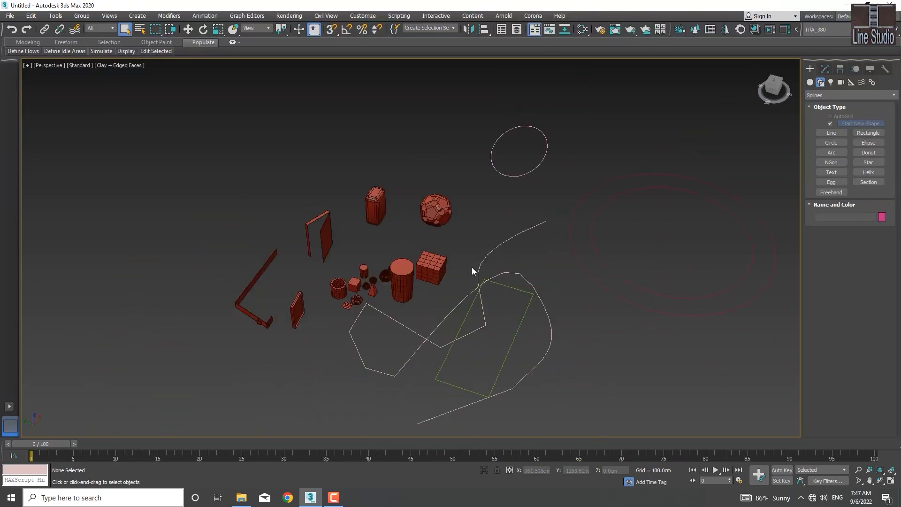
pyautogui.moveTo(472, 271); pyautogui.dragTo(434, 256, button='middle')
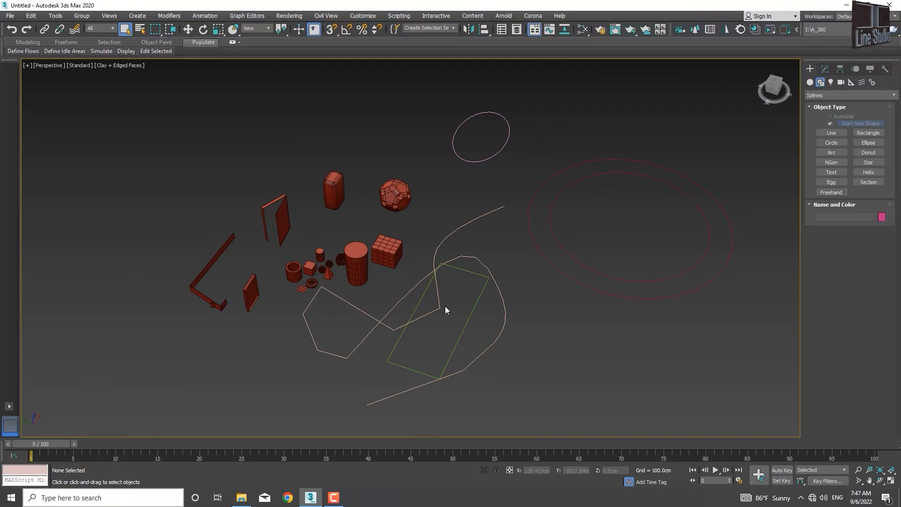
pyautogui.moveTo(469, 309); pyautogui.dragTo(426, 308, button='middle')
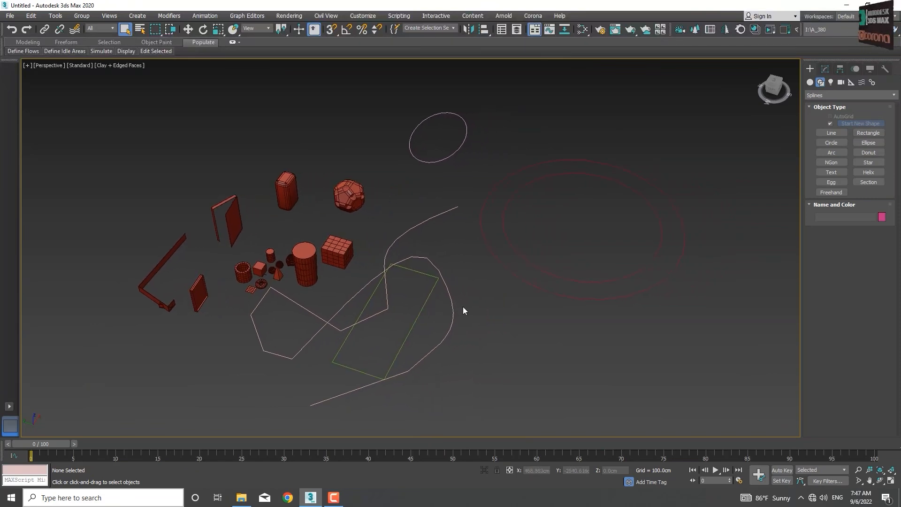